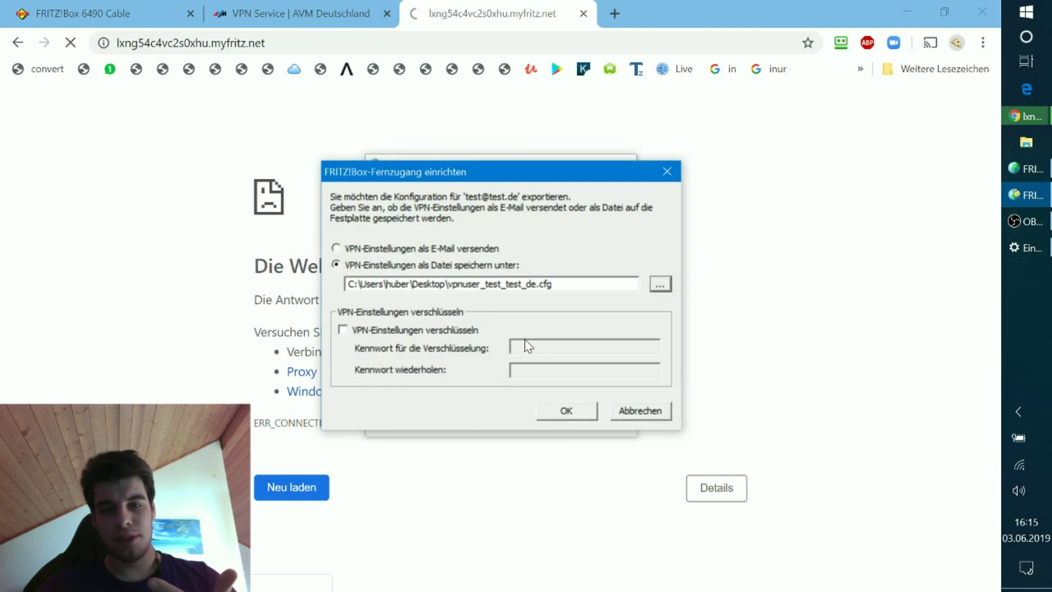
# Export the test user's and the router's VPN settings unencrypted, saving the fritzbox .cfg file to the Desktop.
pyautogui.click(566, 411)
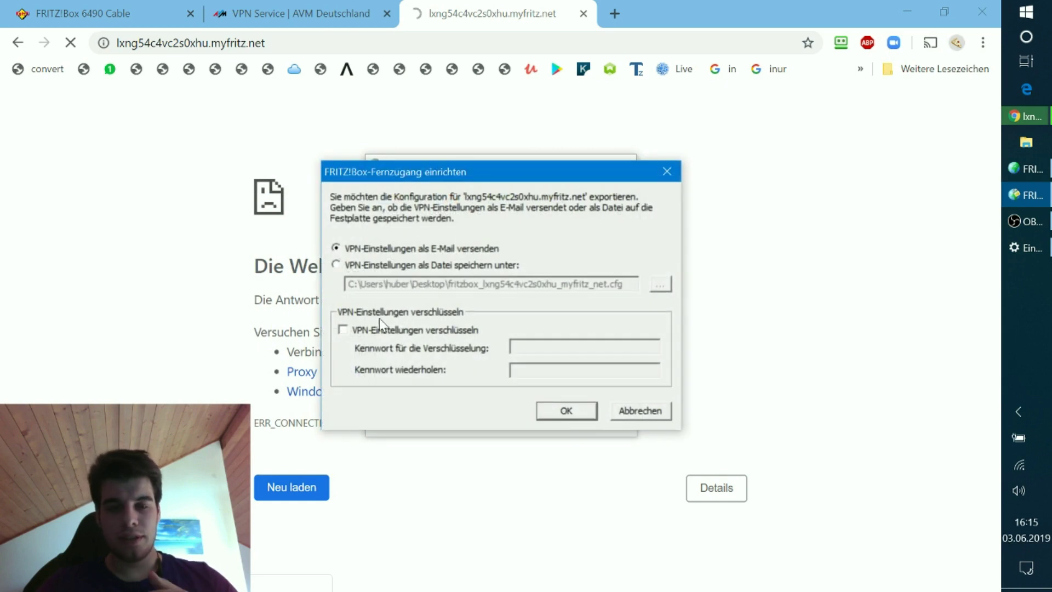
pyautogui.click(351, 331)
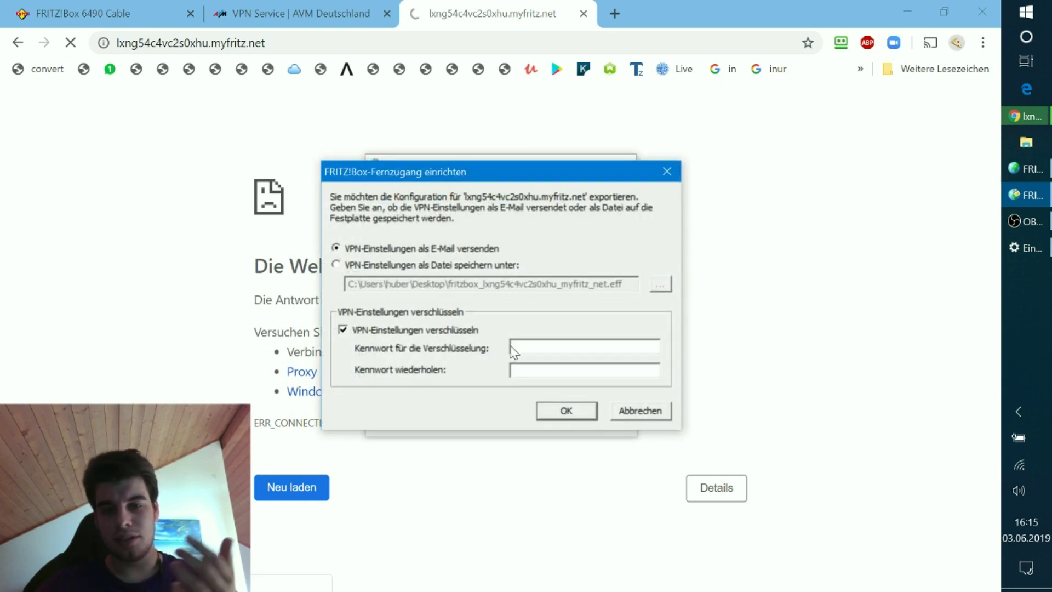
pyautogui.click(344, 331)
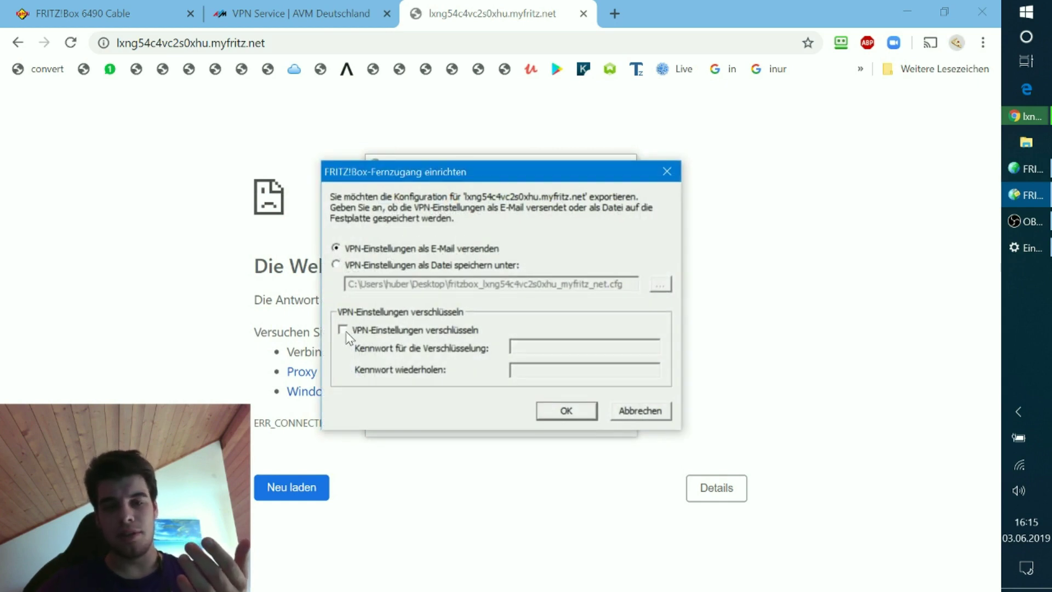
pyautogui.click(337, 267)
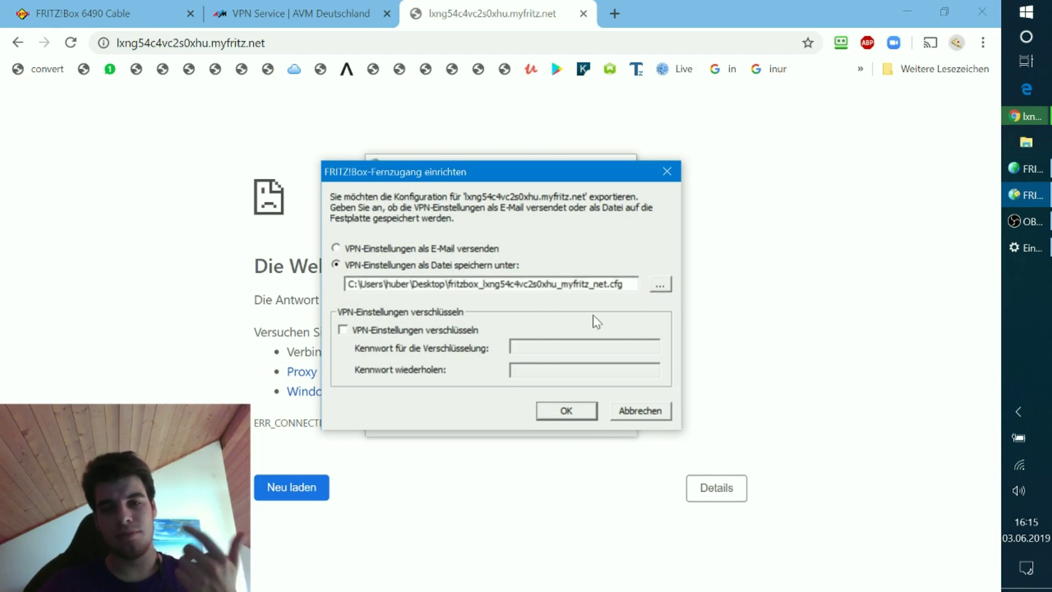
pyautogui.click(662, 289)
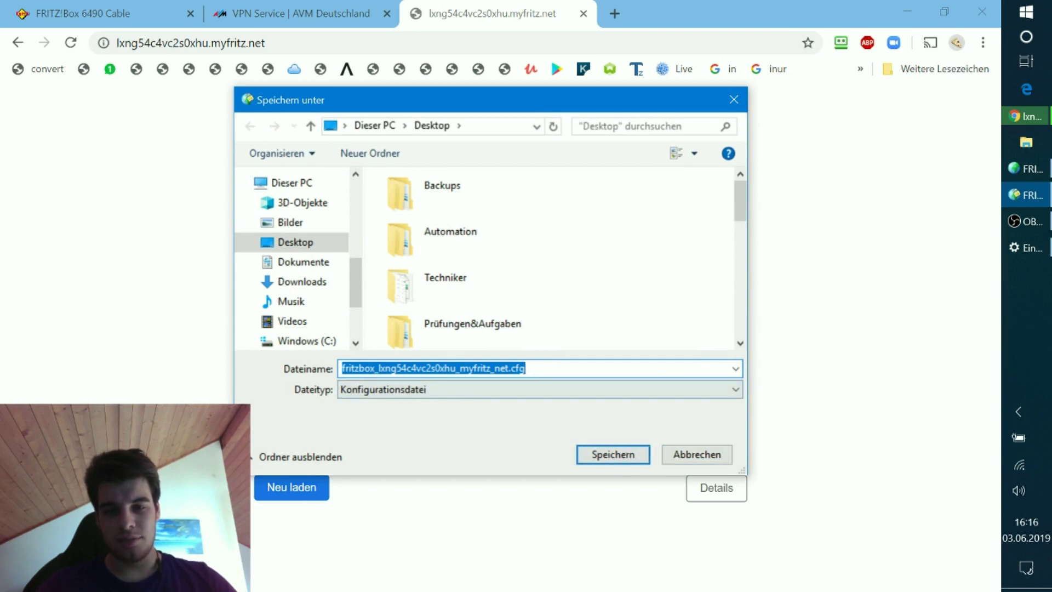
pyautogui.moveTo(374, 368); pyautogui.dragTo(341, 369)
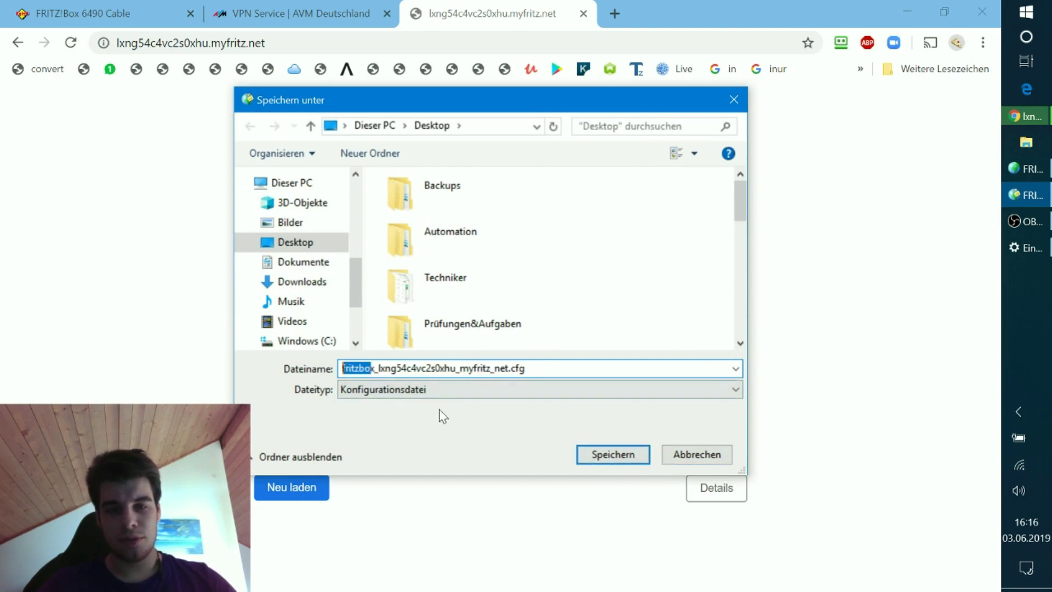
pyautogui.click(614, 458)
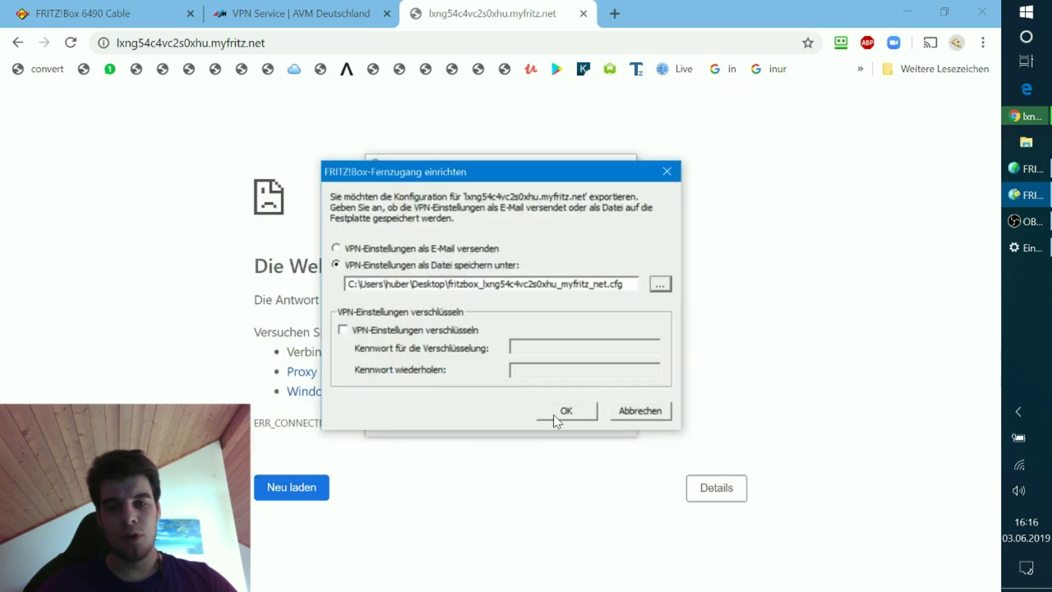
pyautogui.click(553, 416)
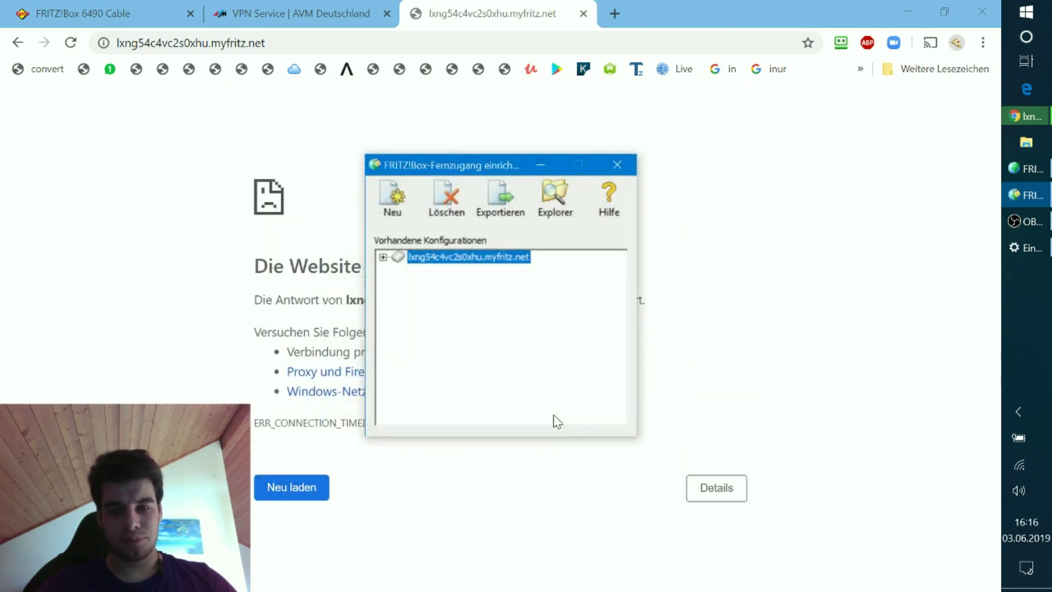
# Expand the router's configuration and select the test user listed beneath it.
pyautogui.click(383, 257)
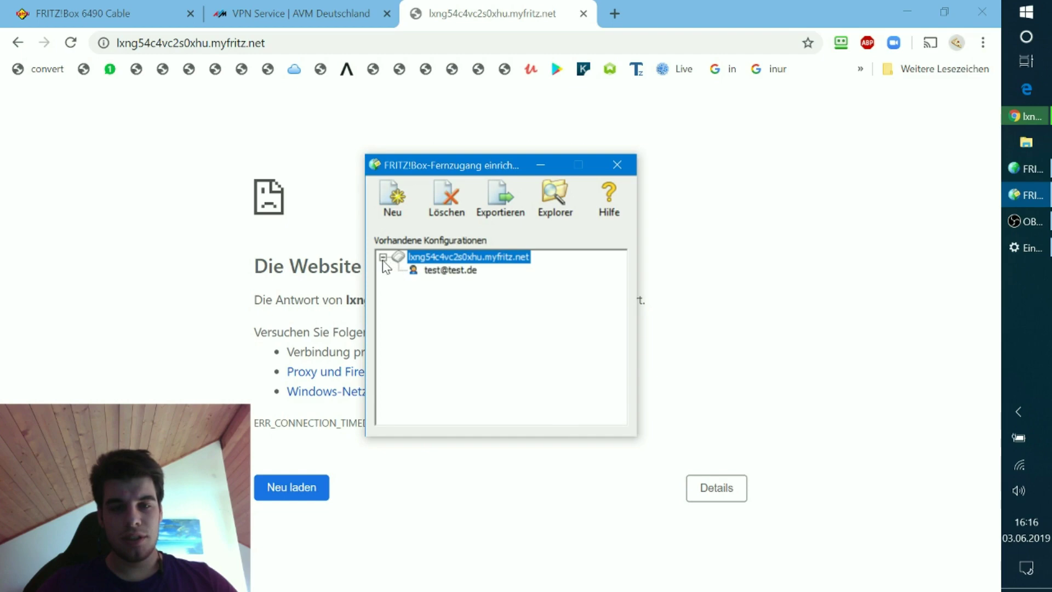
pyautogui.click(448, 273)
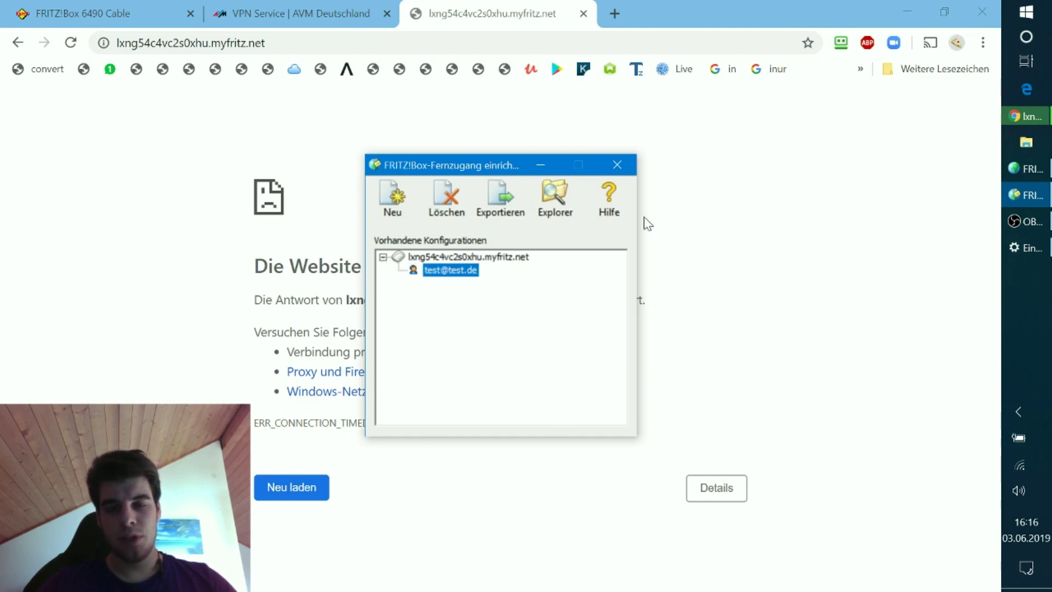
pyautogui.click(909, 6)
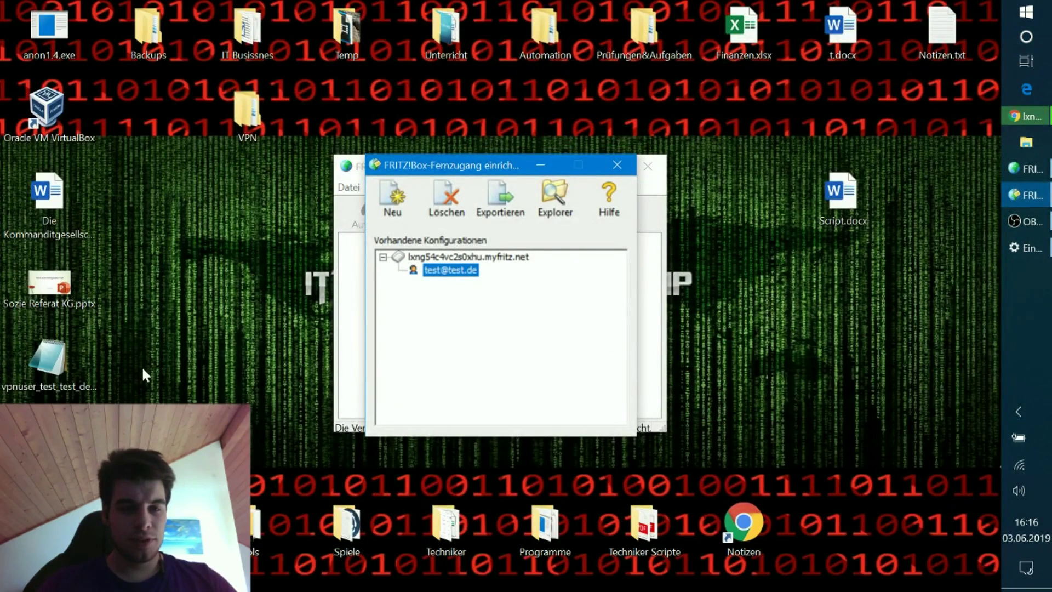
# Rearrange the Desktop settings files and minimize the setup window so FRITZ!Fernzugang shows.
pyautogui.click(143, 376)
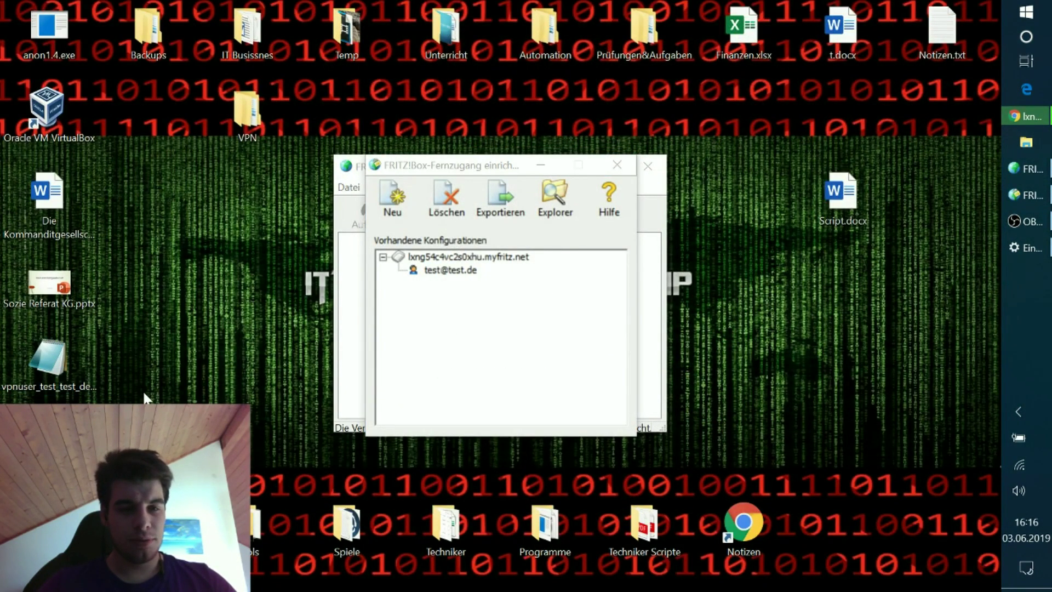
pyautogui.moveTo(54, 362); pyautogui.dragTo(241, 350)
pyautogui.moveTo(517, 166); pyautogui.dragTo(783, 149)
pyautogui.click(805, 146)
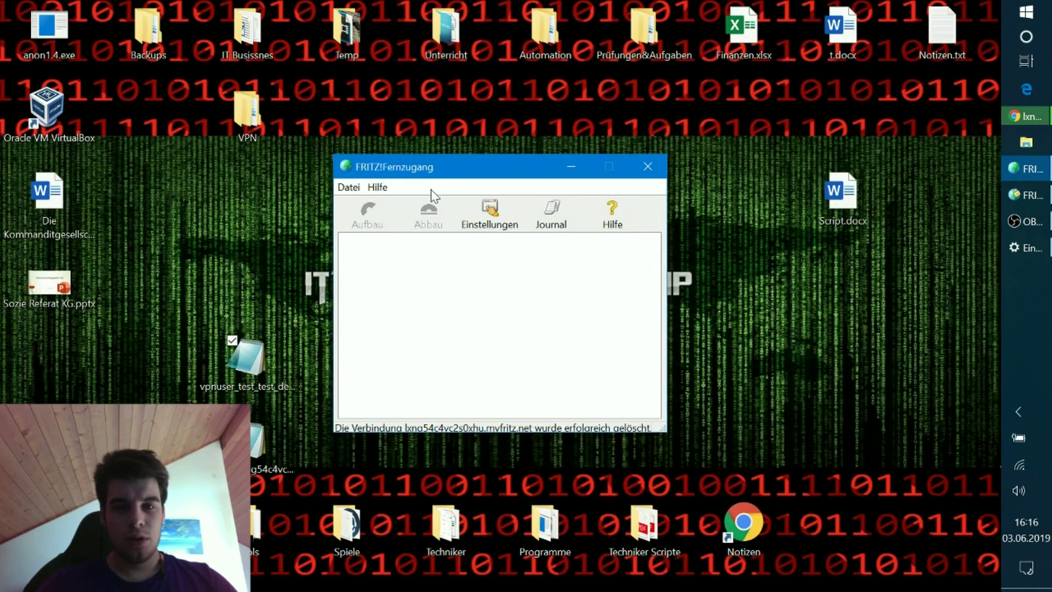
# Reposition the FRITZ!Fernzugang window and rearrange the exported .cfg files on the Desktop.
pyautogui.moveTo(456, 166)
pyautogui.mouseDown()
pyautogui.moveTo(442, 141)
pyautogui.moveTo(475, 167)
pyautogui.mouseUp()
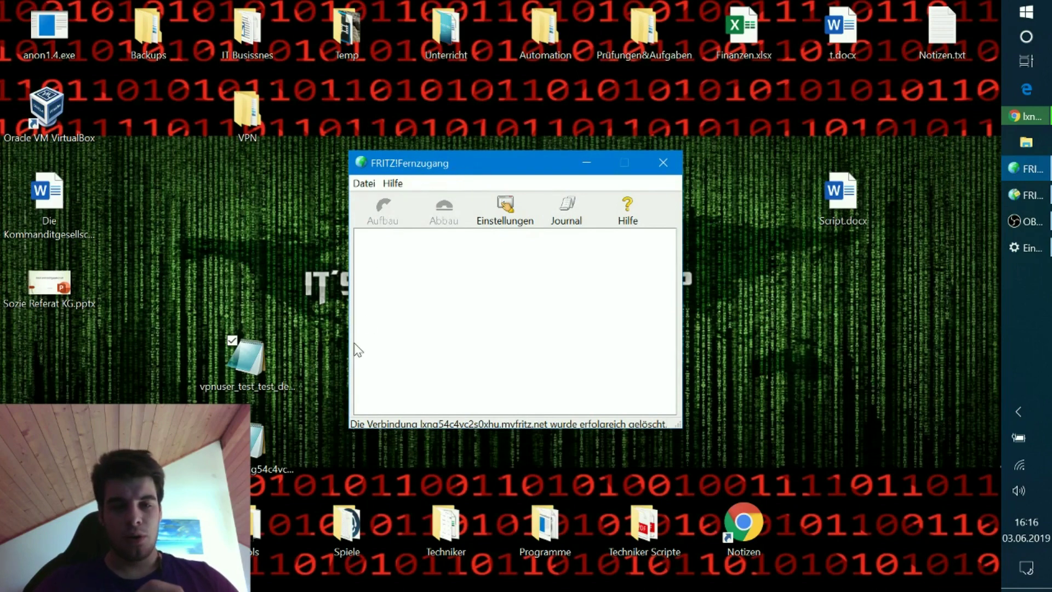
pyautogui.click(269, 433)
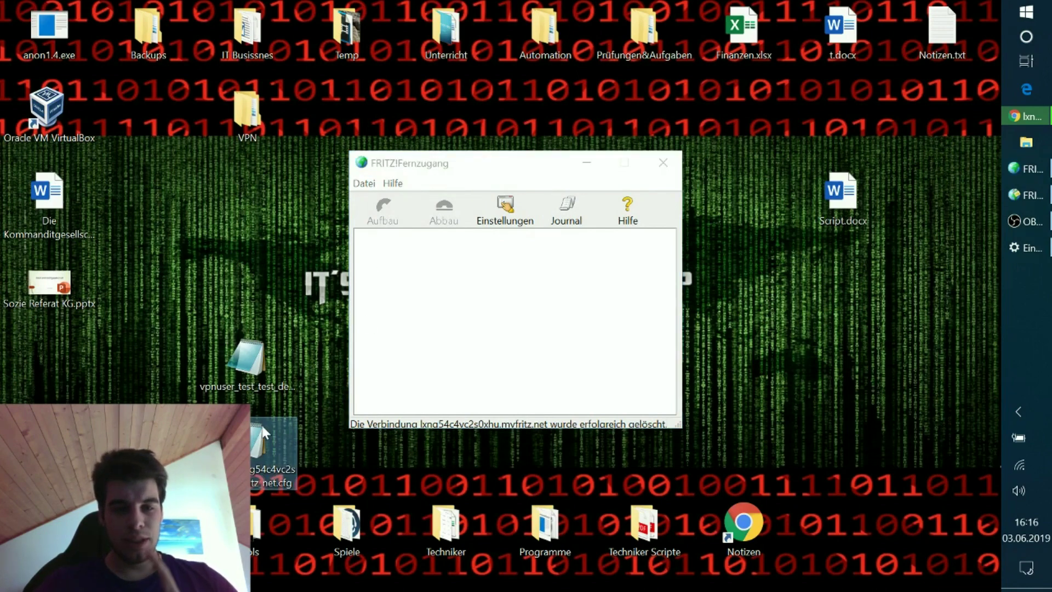
pyautogui.click(246, 366)
pyautogui.moveTo(246, 377); pyautogui.dragTo(220, 325)
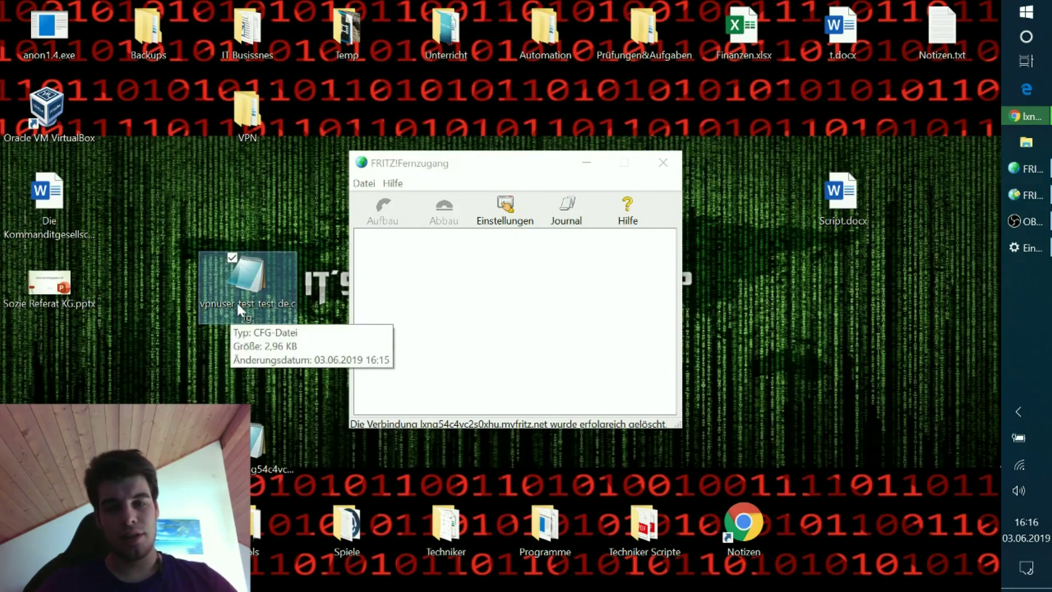
# Import vpnuser_test_test_de.cfg from the Desktop via Datei > Import.
pyautogui.click(364, 183)
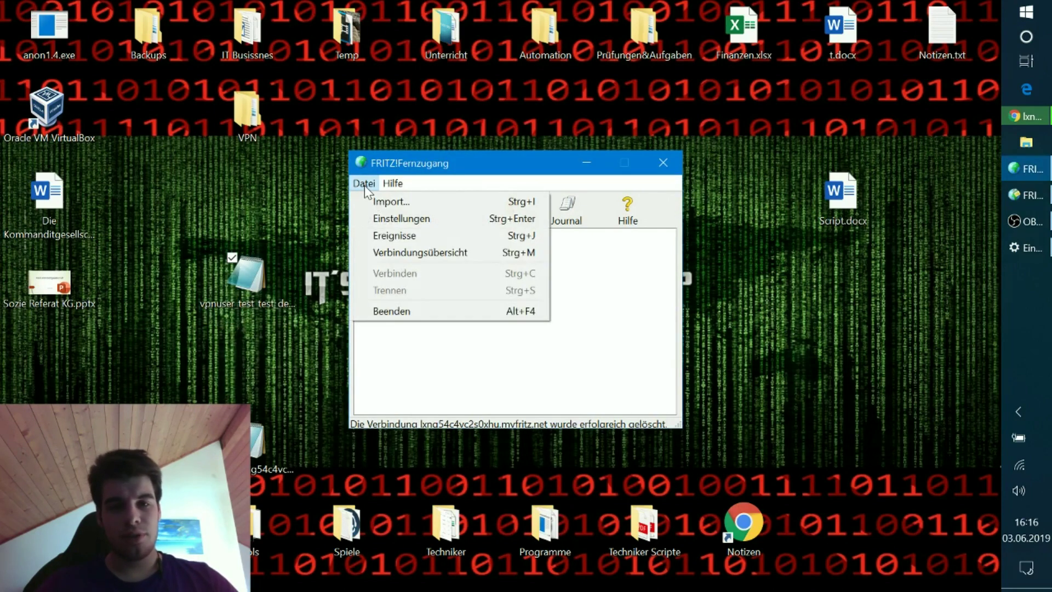
pyautogui.click(387, 203)
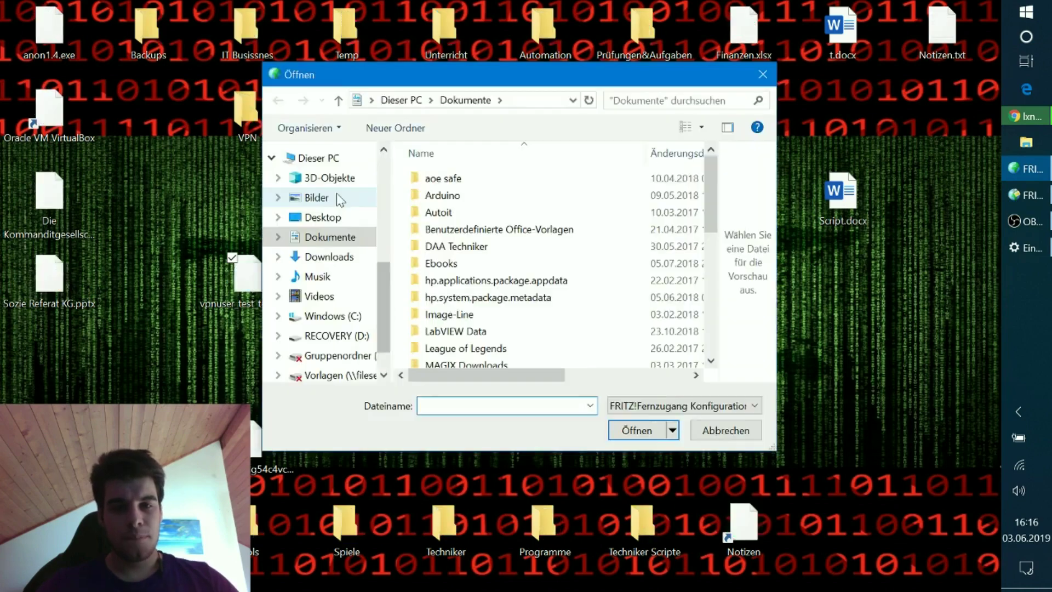
pyautogui.click(323, 217)
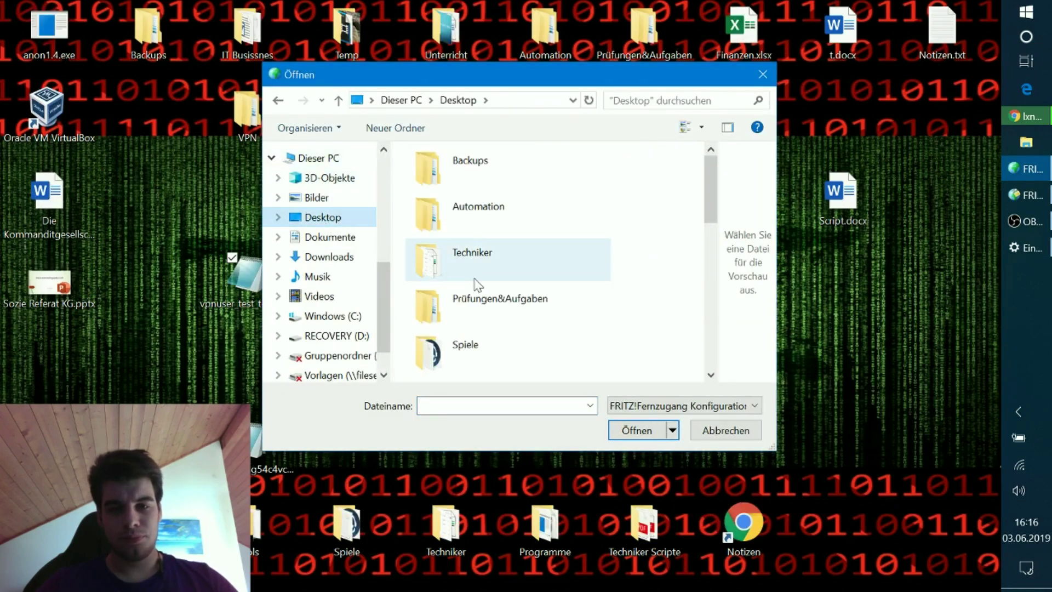
pyautogui.scroll(-10, 478, 284)
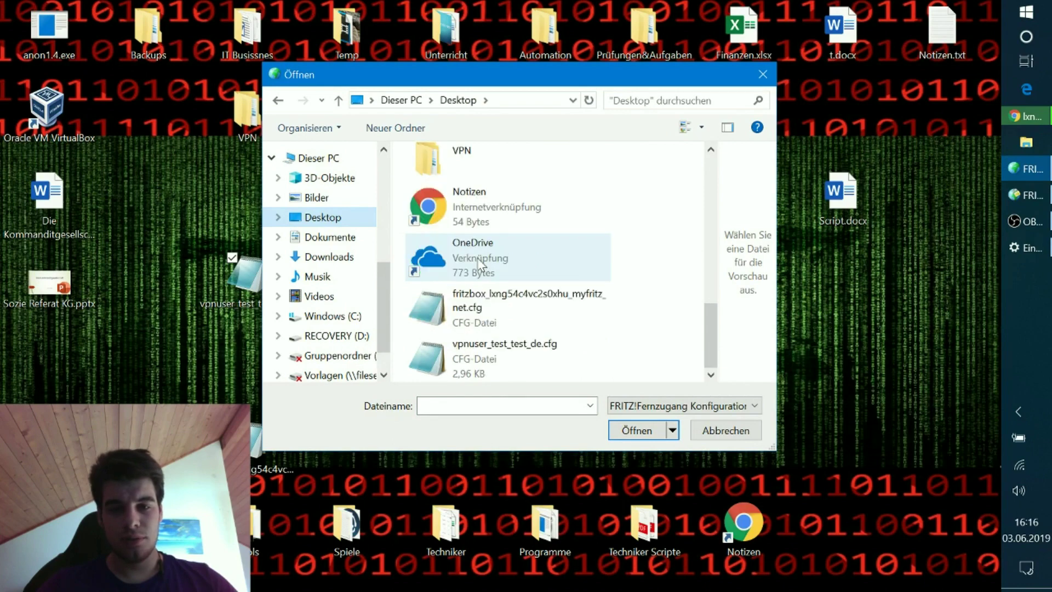
pyautogui.click(493, 356)
pyautogui.click(636, 430)
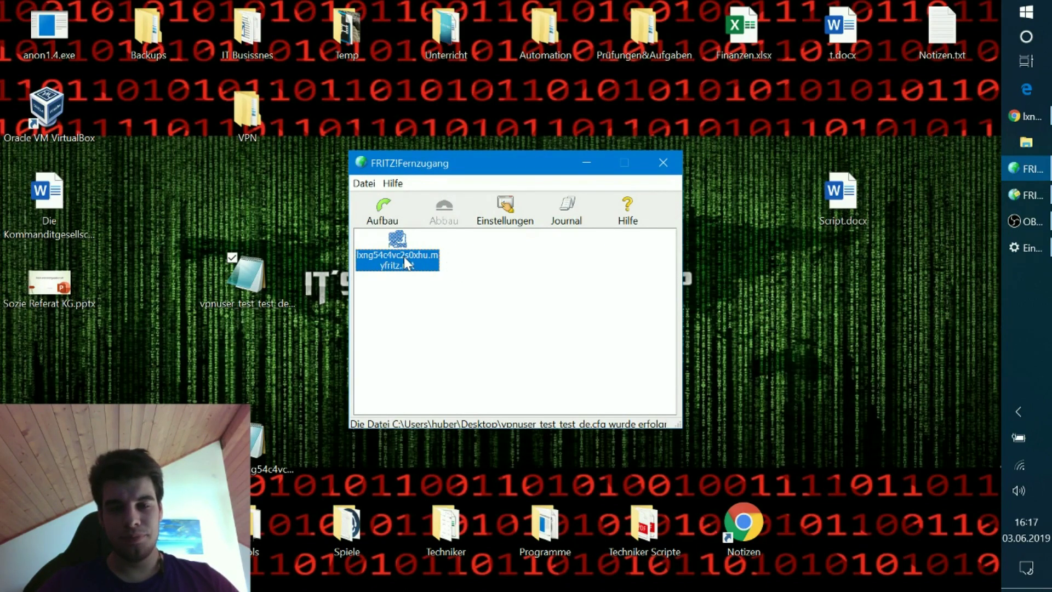
# On the FRITZ!Box 6490 Cable page, open the VPN connections and start adding one from a settings file.
pyautogui.click(1024, 117)
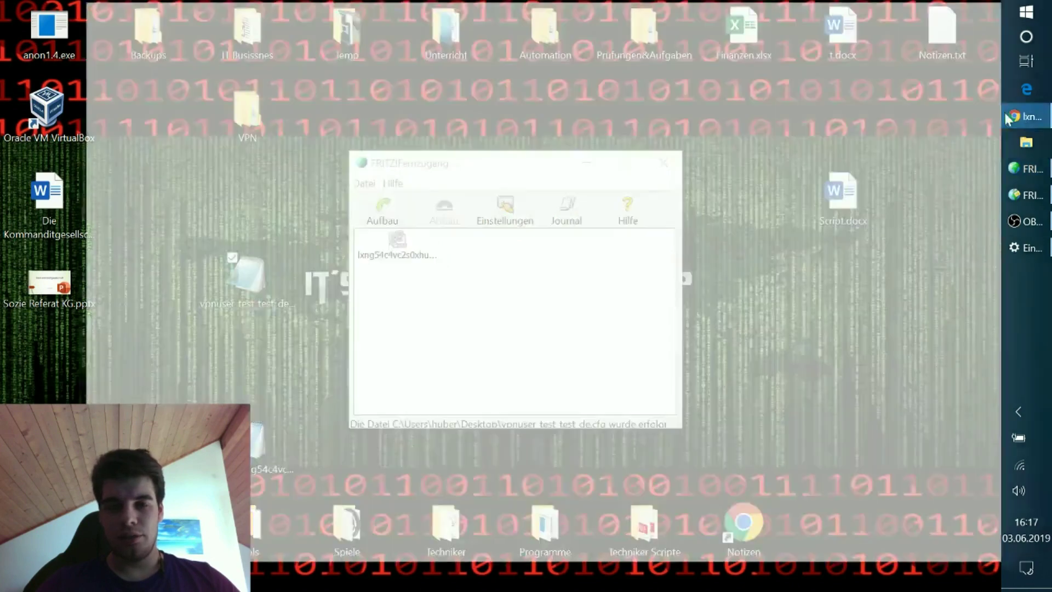
pyautogui.click(107, 8)
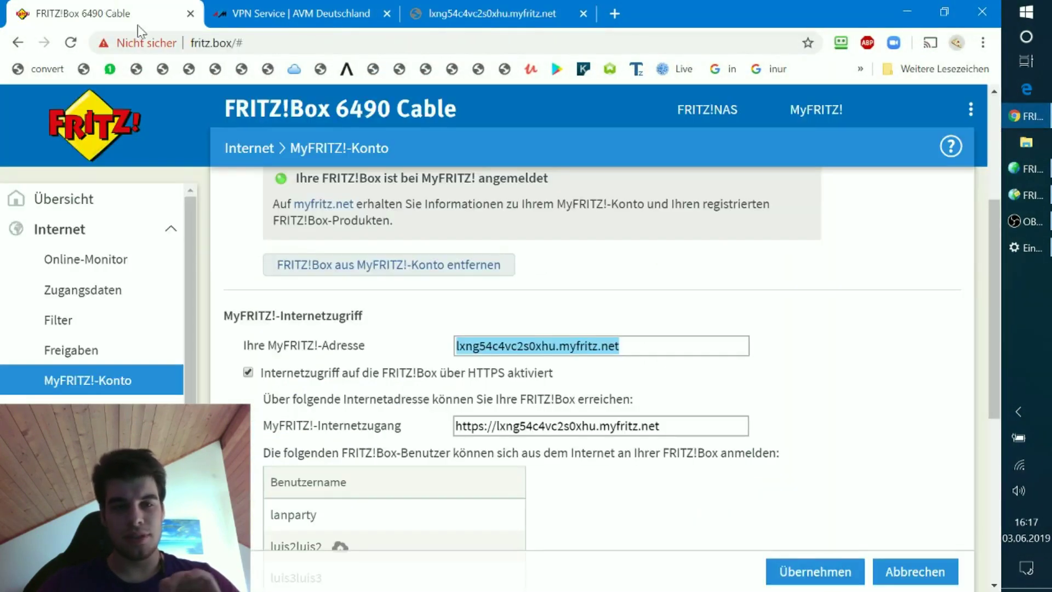
pyautogui.click(74, 351)
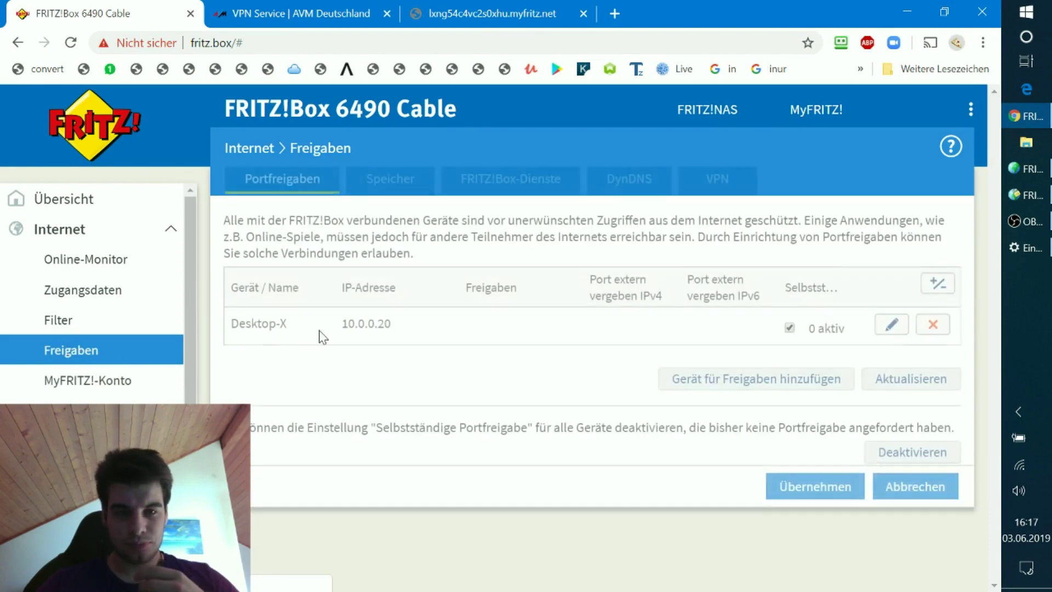
pyautogui.click(729, 193)
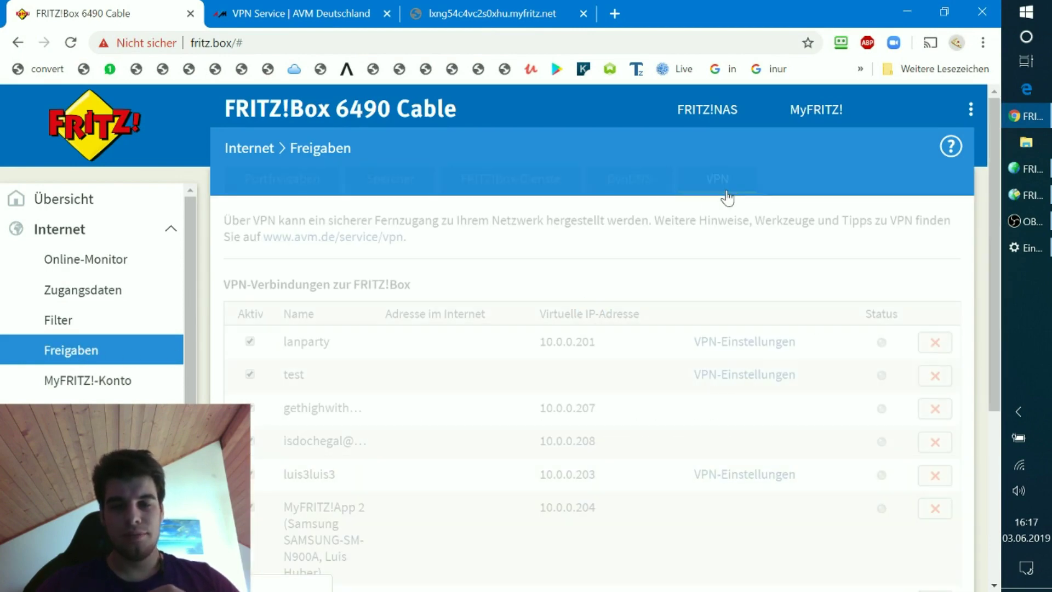
pyautogui.scroll(-5, 495, 449)
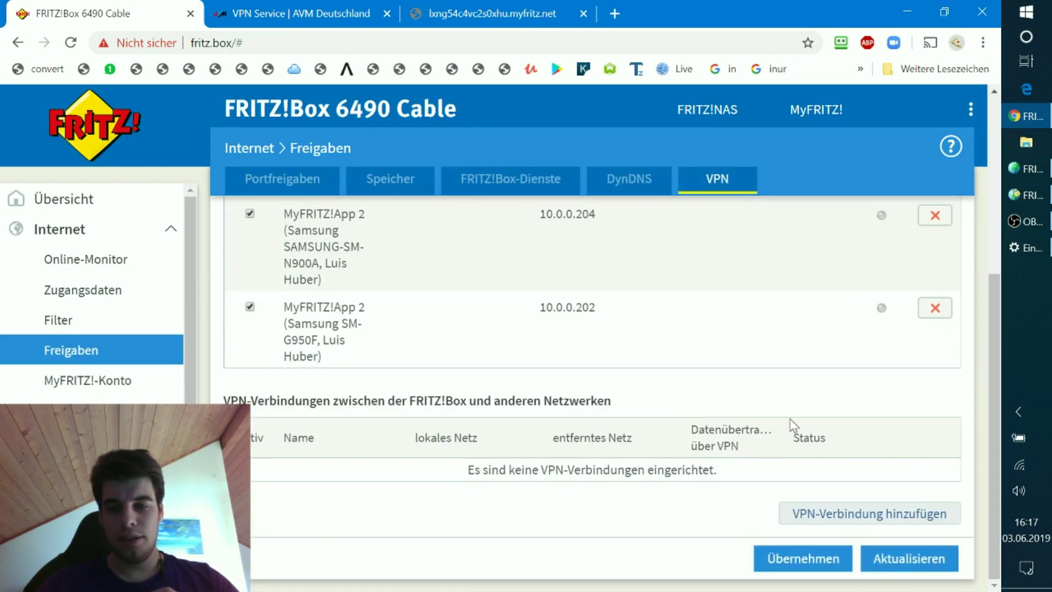
pyautogui.click(834, 518)
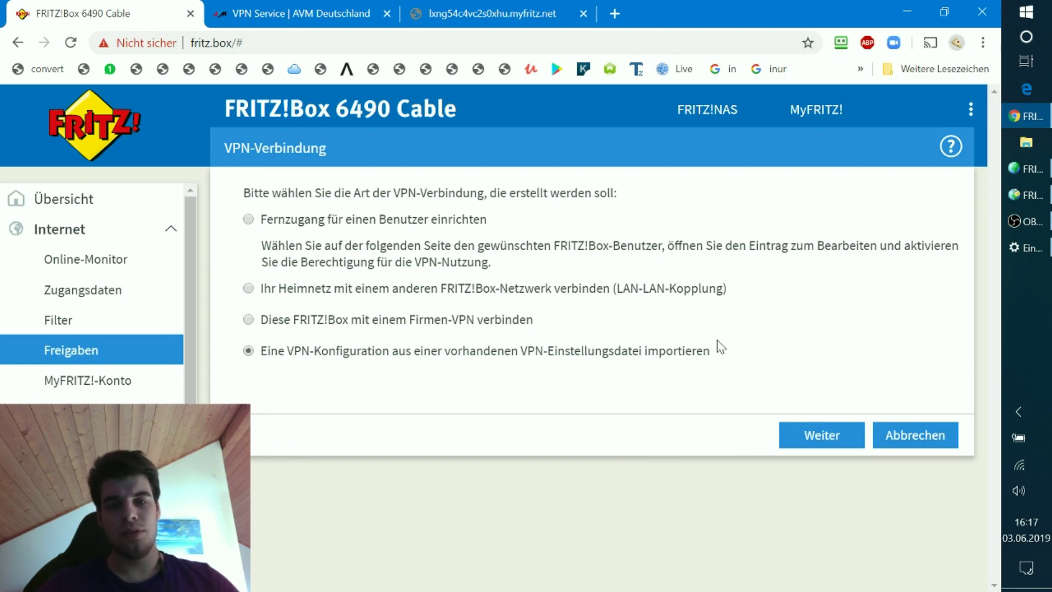
pyautogui.click(787, 439)
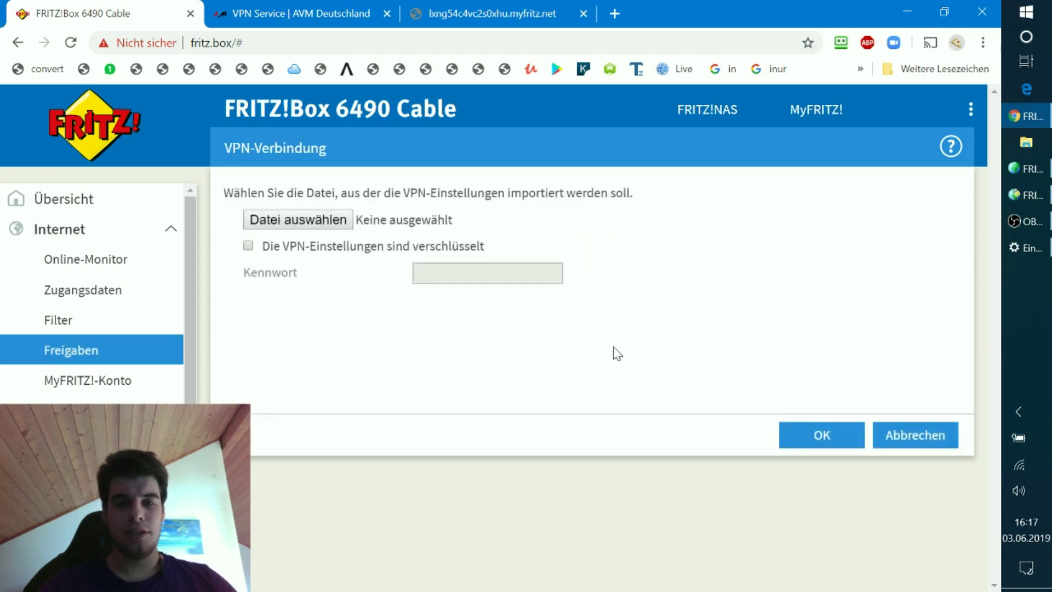
# Load the fritzbox_…_net.cfg file, leave it marked unencrypted, and confirm the import.
pyautogui.click(349, 223)
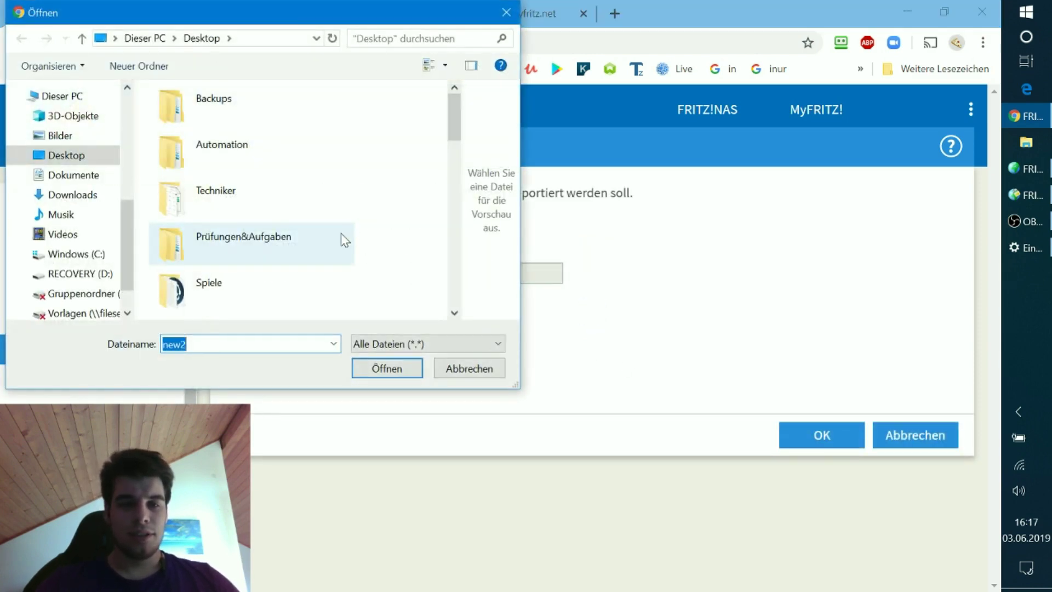
pyautogui.scroll(-10, 345, 240)
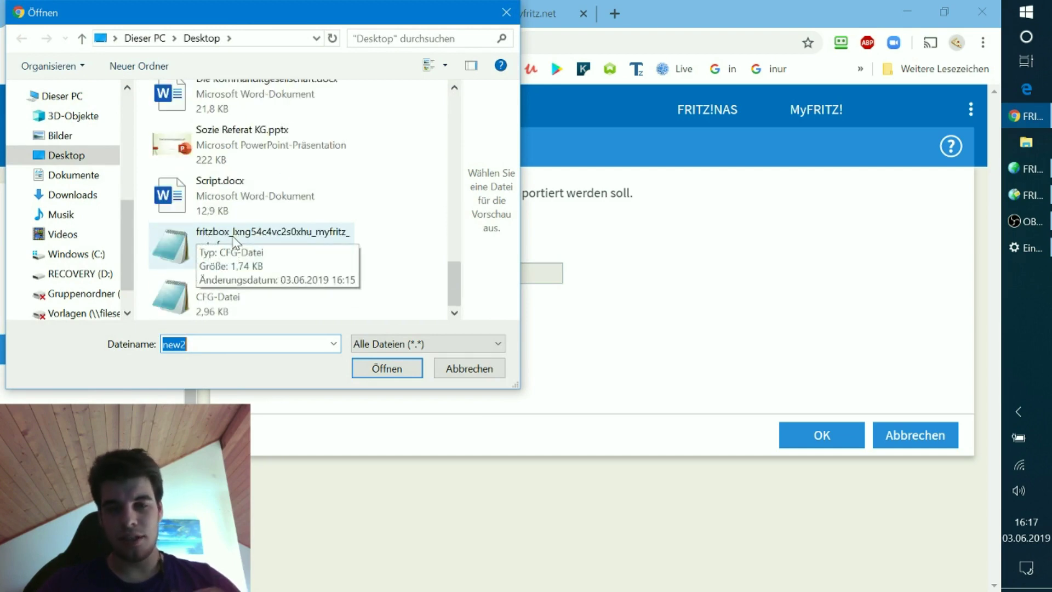
pyautogui.click(232, 235)
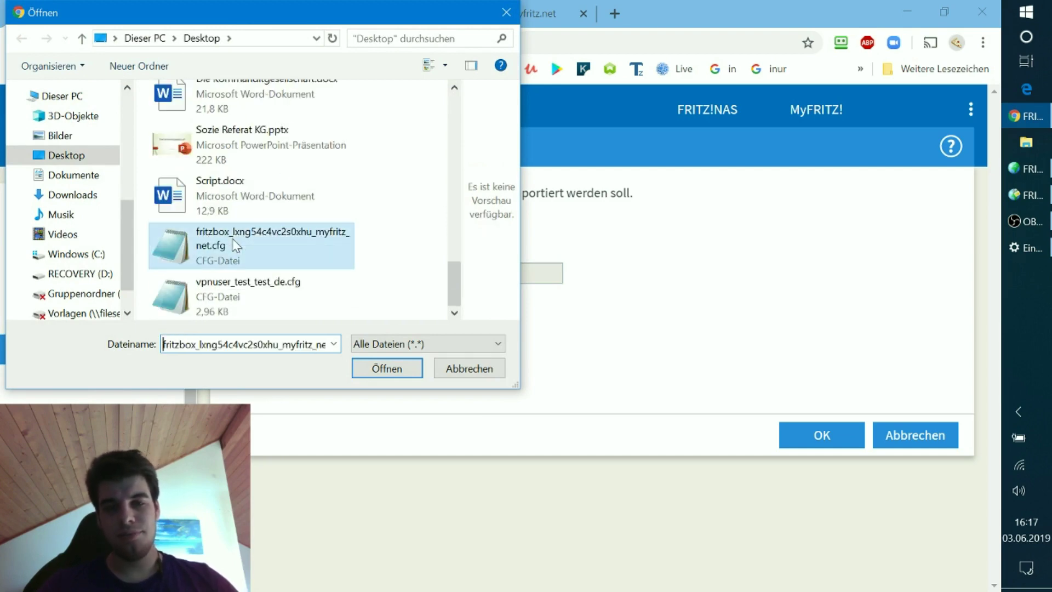
pyautogui.click(371, 370)
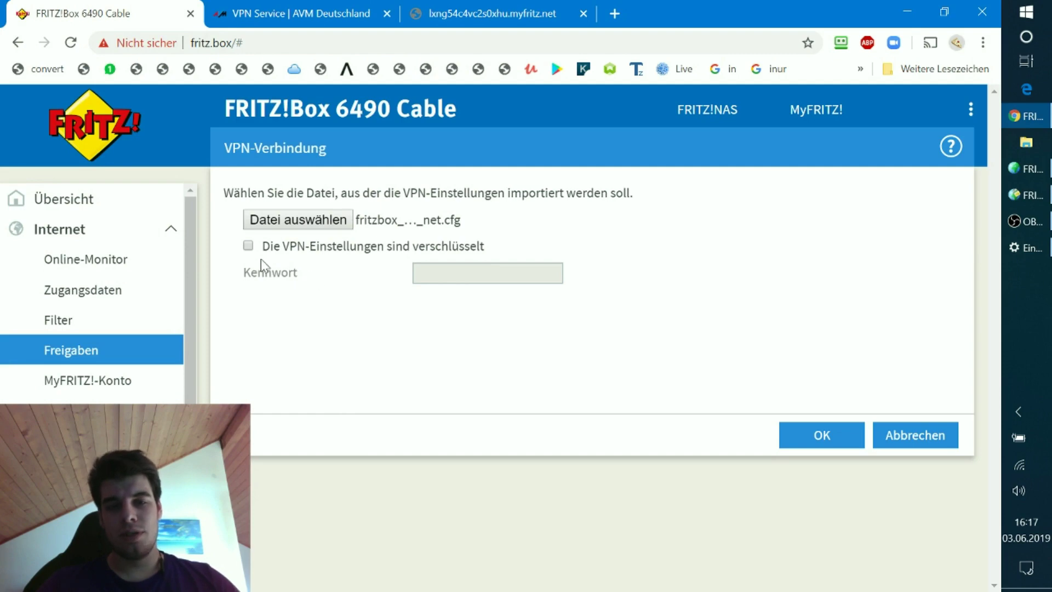
pyautogui.click(248, 246)
pyautogui.click(248, 246)
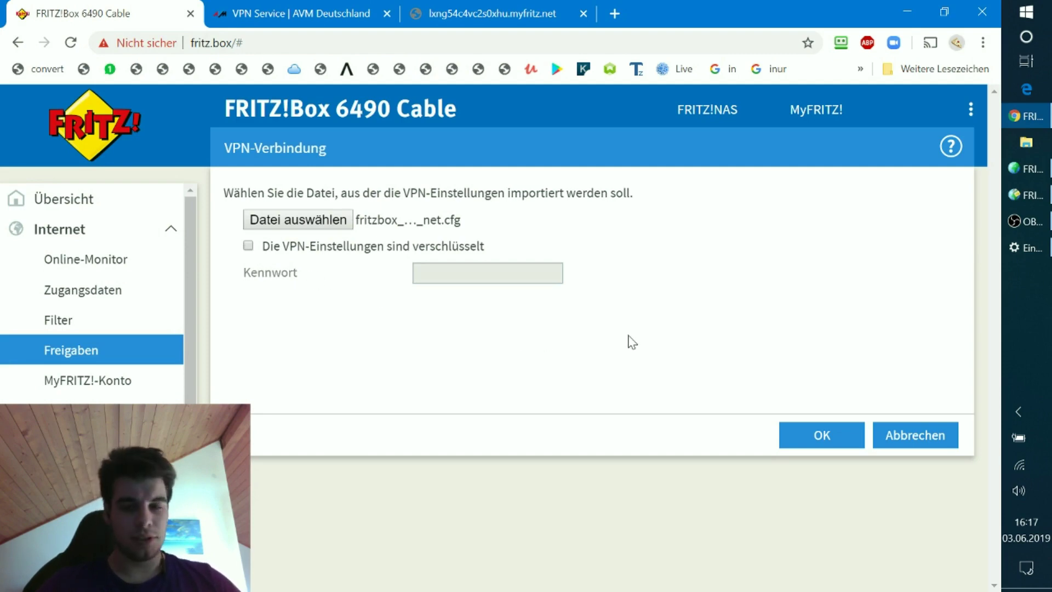
pyautogui.click(810, 437)
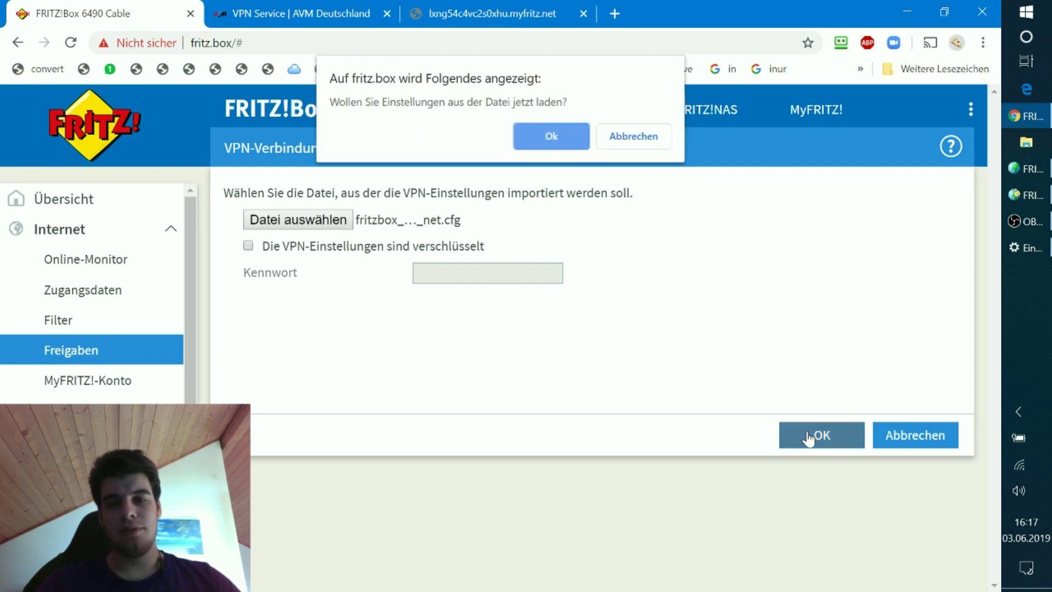
pyautogui.click(550, 139)
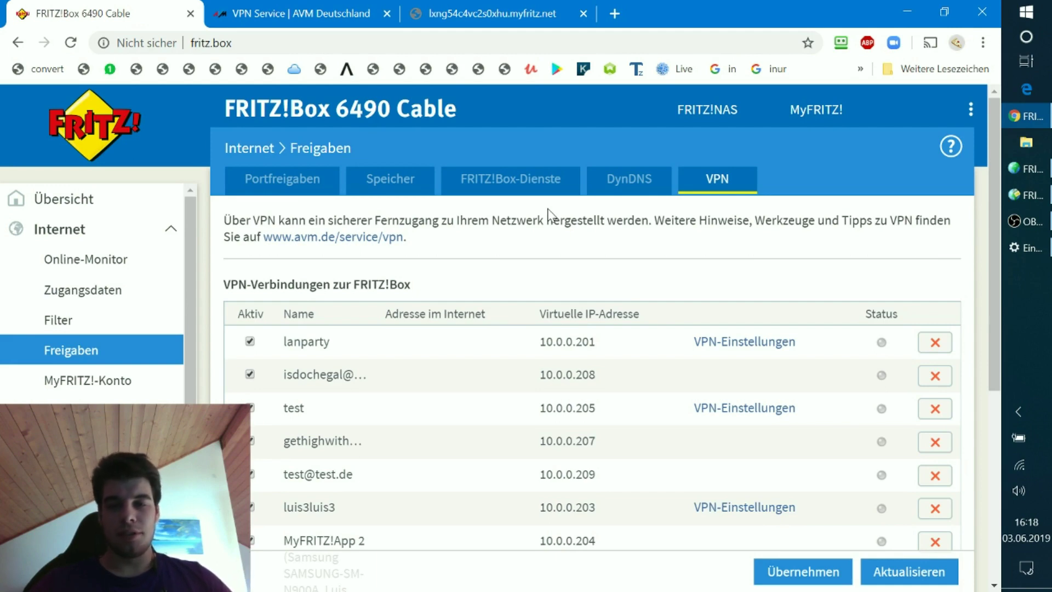
# Scroll the VPN list and highlight the test user's connection and its virtual IP 10.0.0.209.
pyautogui.scroll(-2, 551, 263)
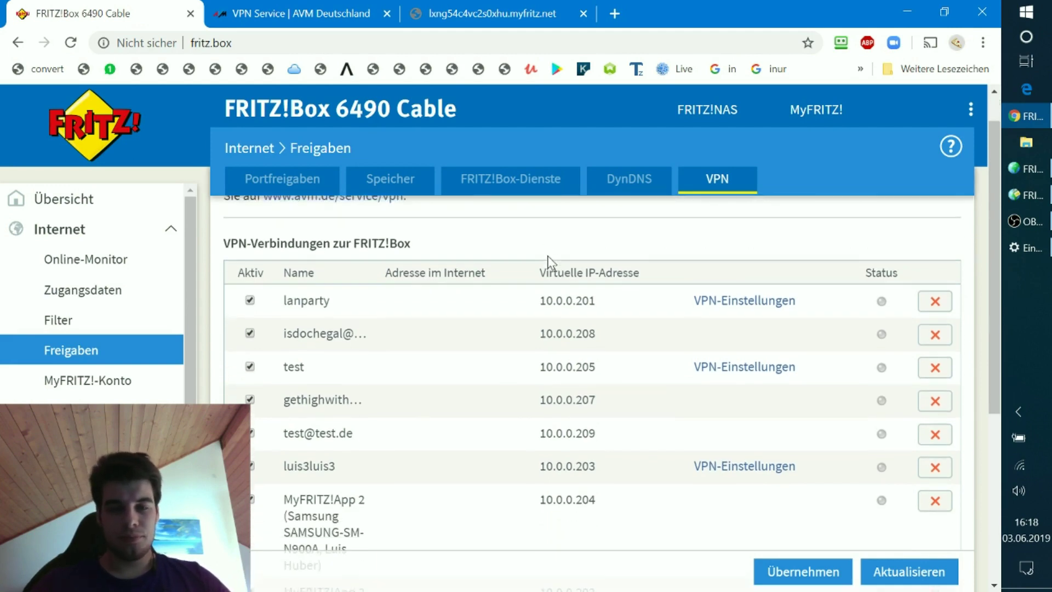
pyautogui.scroll(-1, 496, 388)
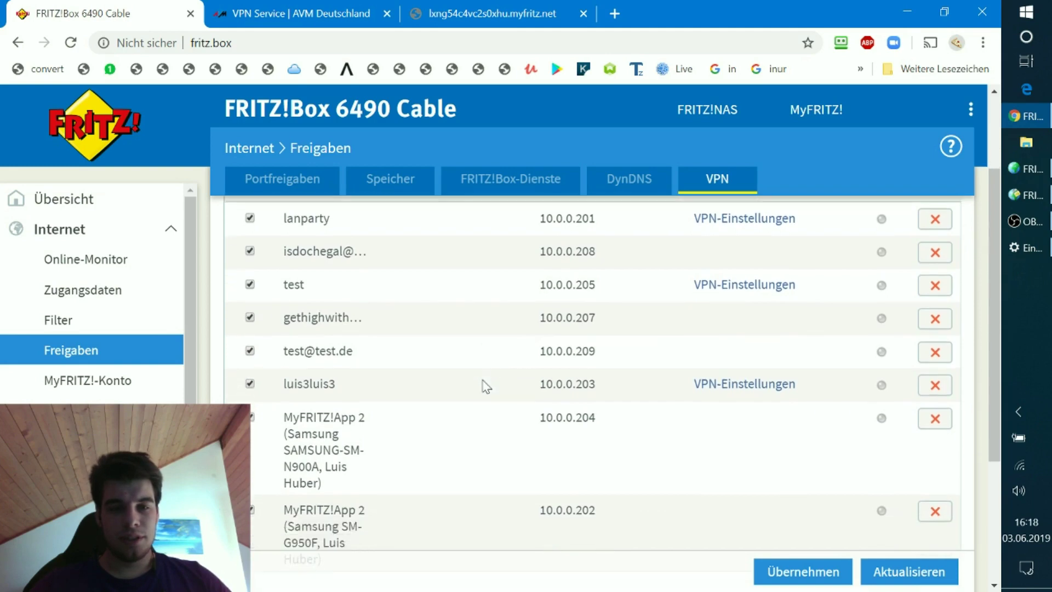
pyautogui.moveTo(307, 265); pyautogui.dragTo(288, 260)
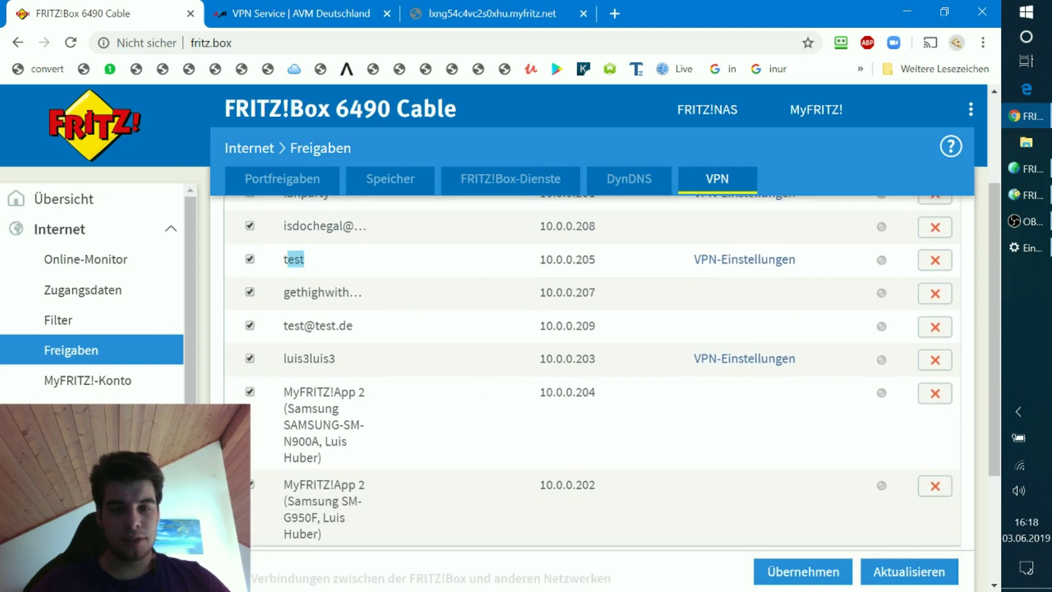
pyautogui.moveTo(464, 386); pyautogui.dragTo(283, 327)
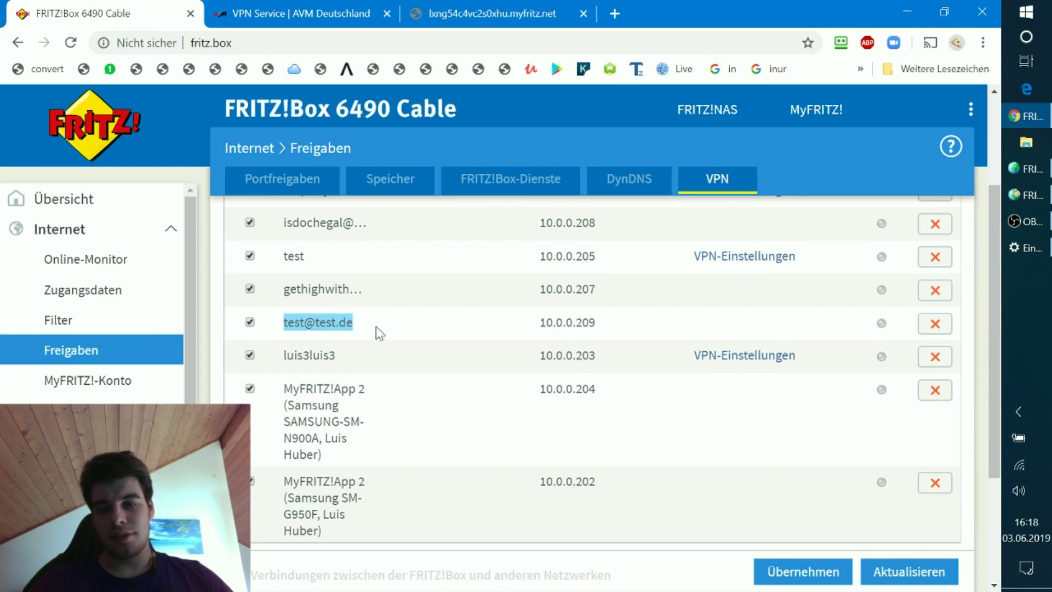
pyautogui.moveTo(609, 328); pyautogui.dragTo(539, 326)
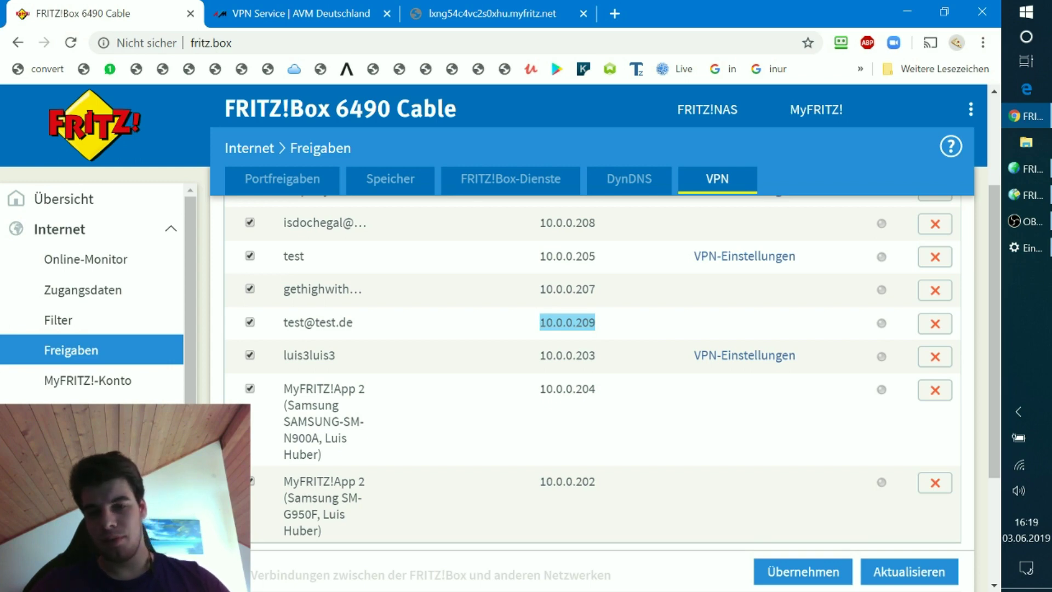
# Minimize the browser, widen FRITZ!Fernzugang, and join the other saved Wi-Fi network instead of ruti3.
pyautogui.click(907, 12)
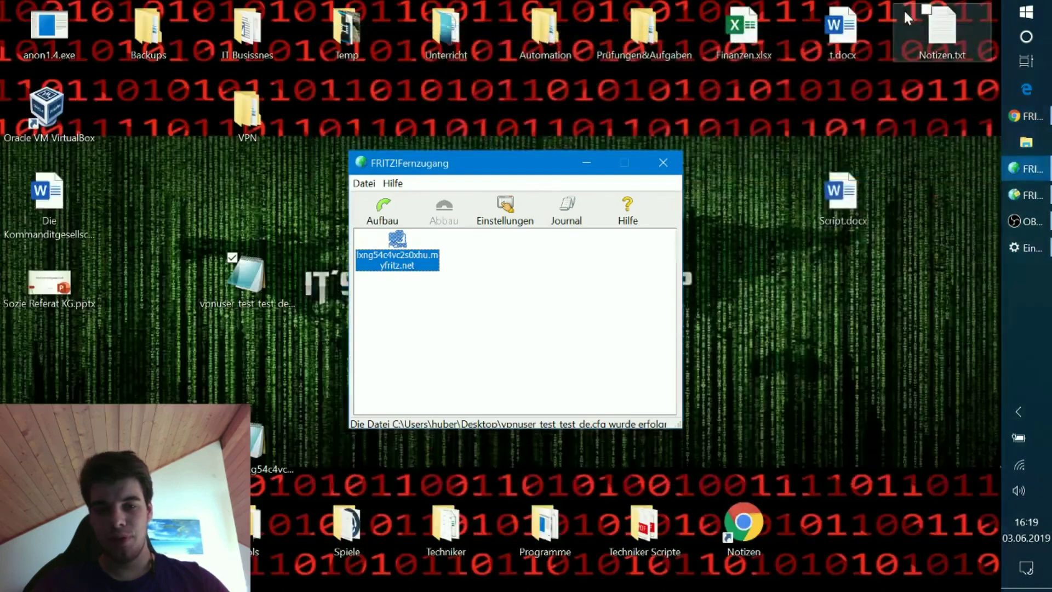
pyautogui.moveTo(681, 428); pyautogui.dragTo(788, 443)
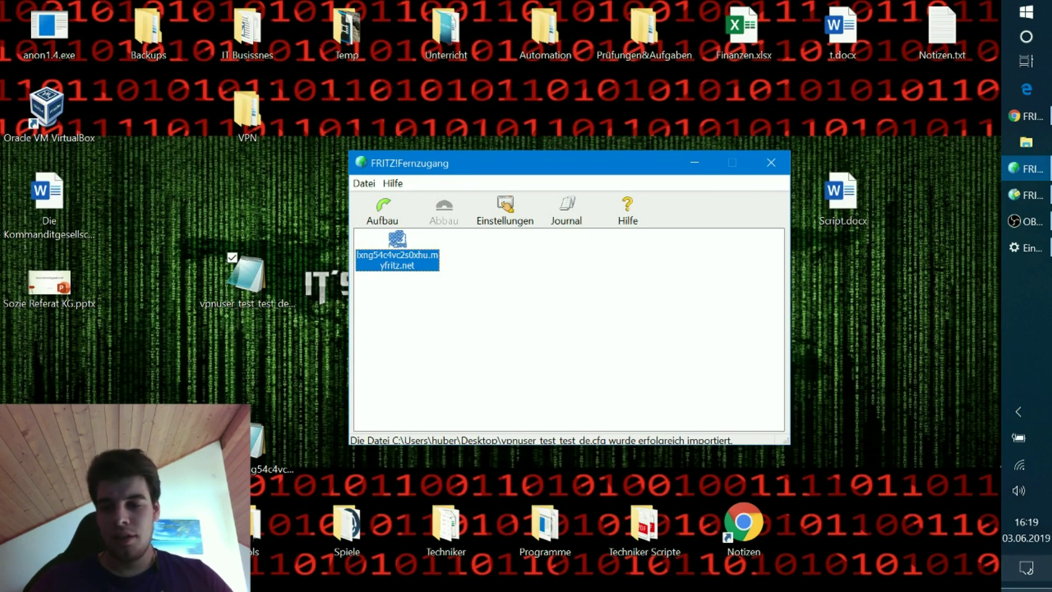
pyautogui.click(1018, 467)
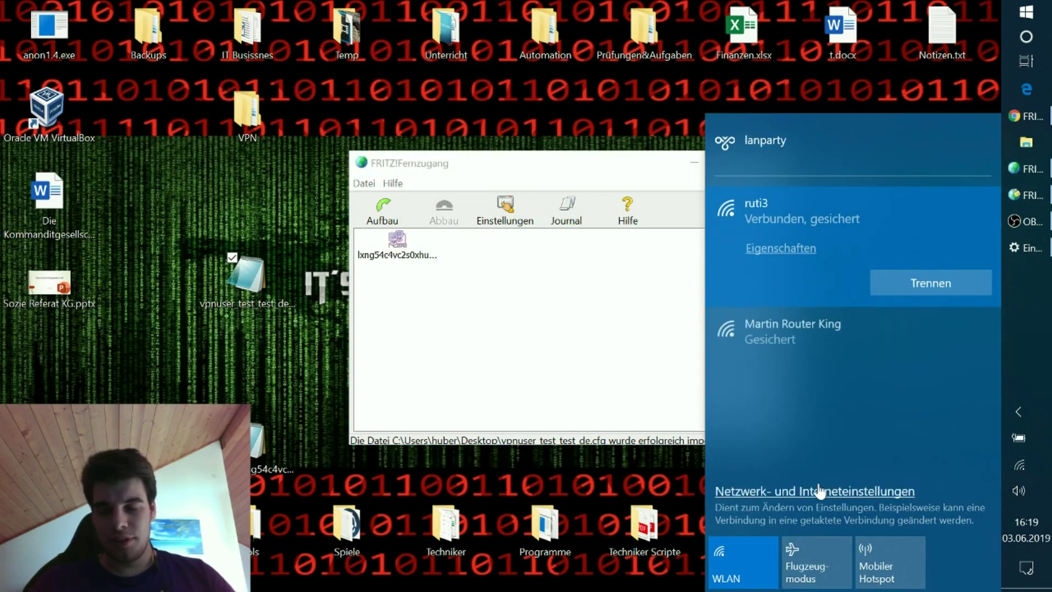
pyautogui.click(821, 326)
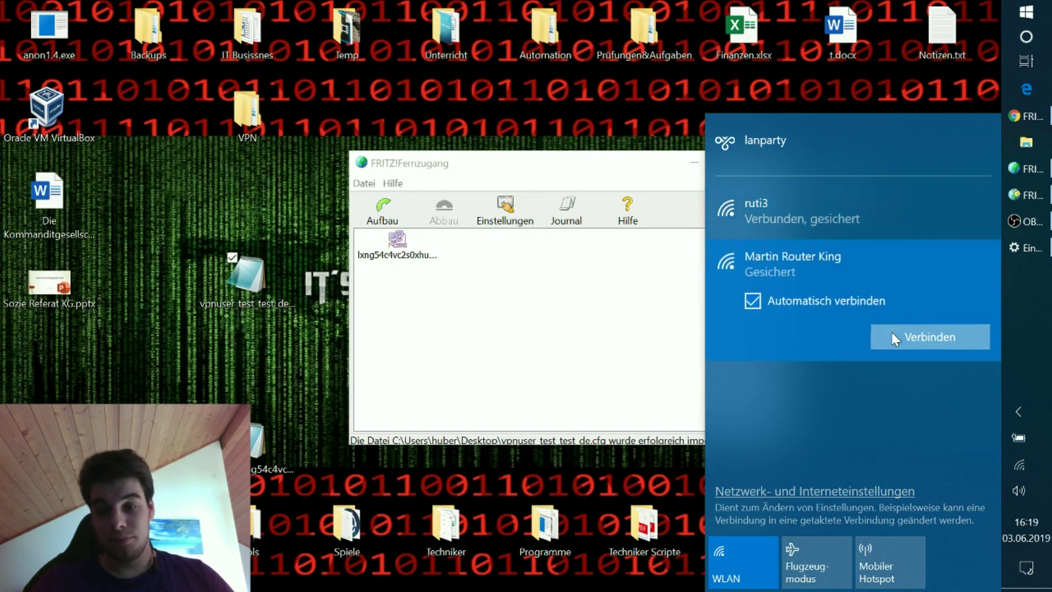
pyautogui.click(891, 333)
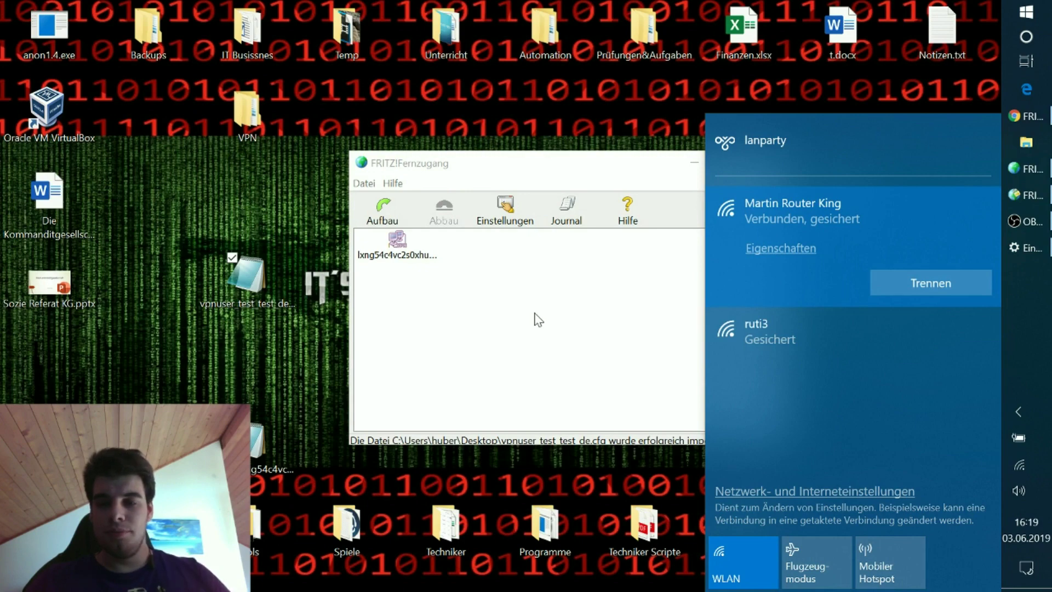
# Connect the VPN with Aufbau, cancelling the first password prompt, then entering the password and confirming.
pyautogui.click(384, 217)
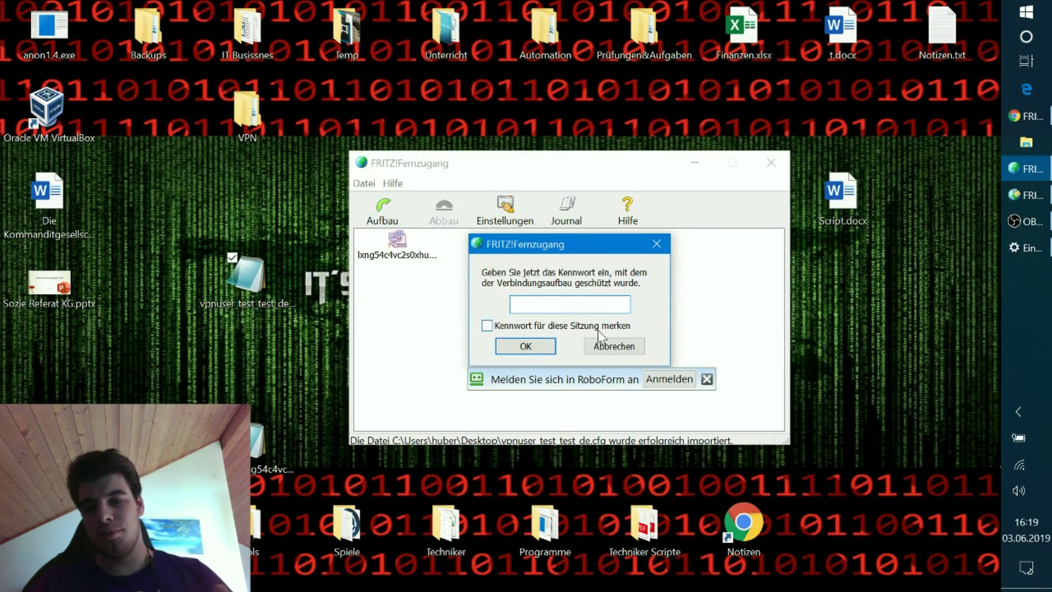
pyautogui.click(614, 346)
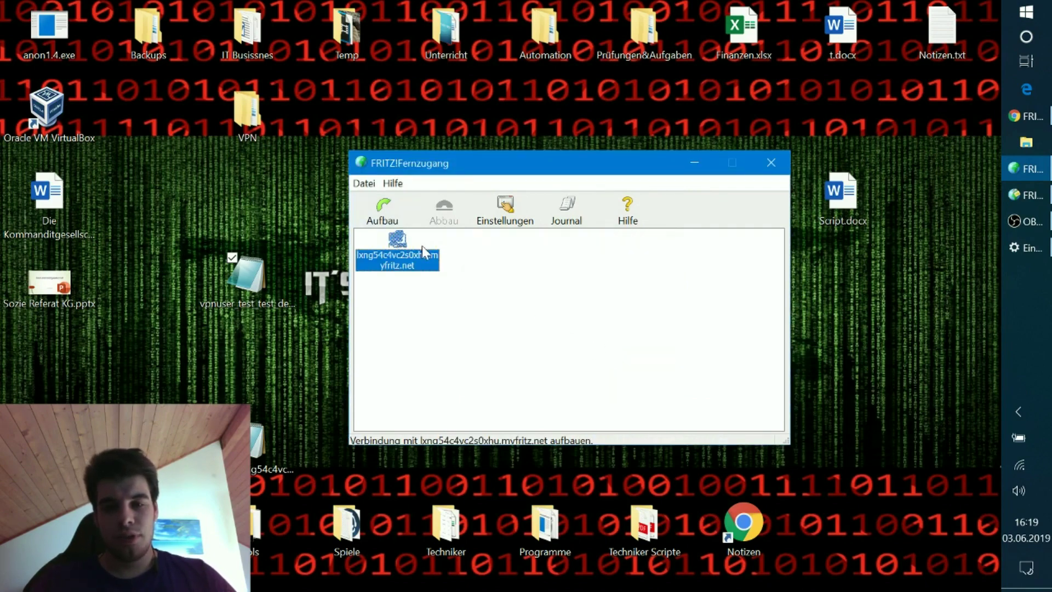
pyautogui.moveTo(789, 443); pyautogui.dragTo(817, 459)
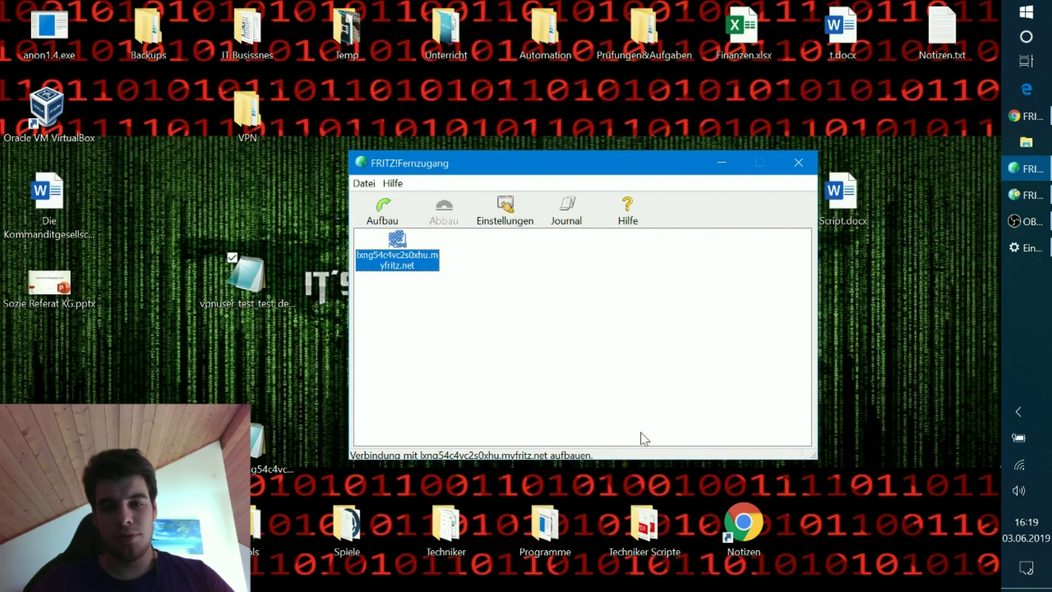
pyautogui.click(366, 204)
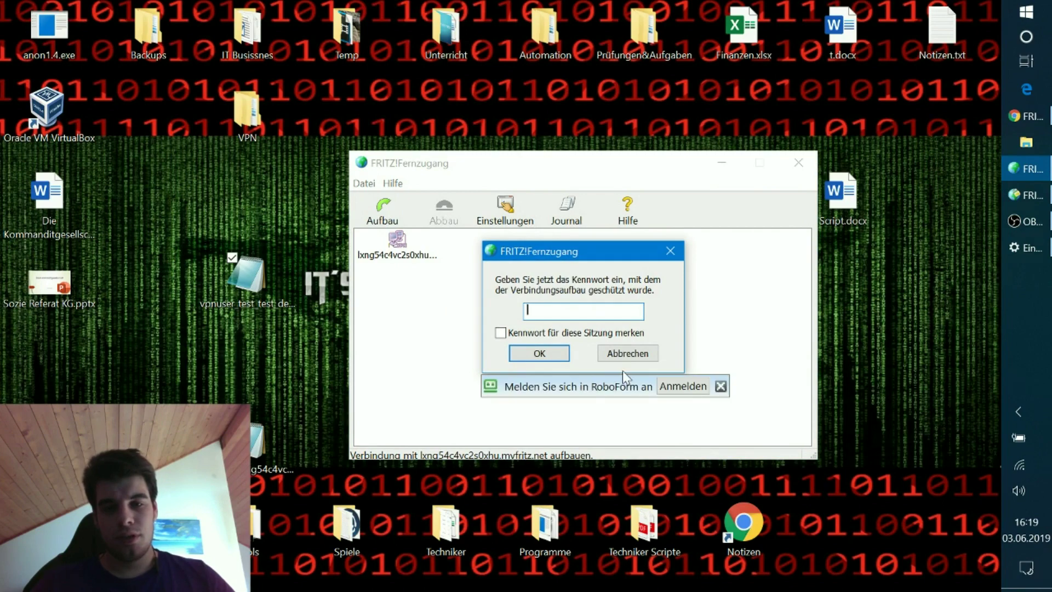
pyautogui.click(543, 354)
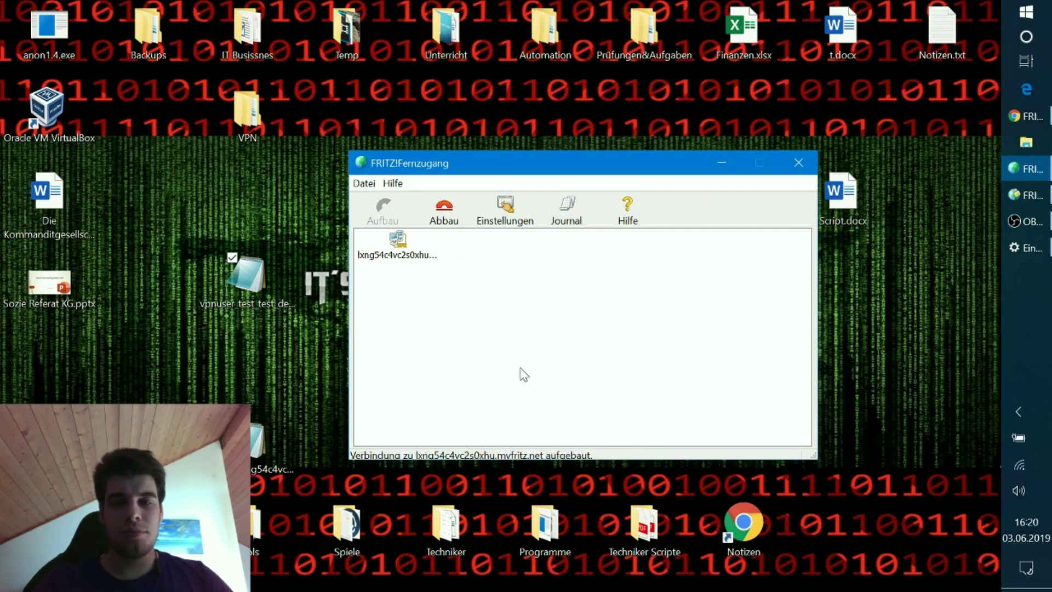
pyautogui.moveTo(815, 457)
pyautogui.mouseDown()
pyautogui.moveTo(825, 473)
pyautogui.moveTo(833, 451)
pyautogui.mouseUp()
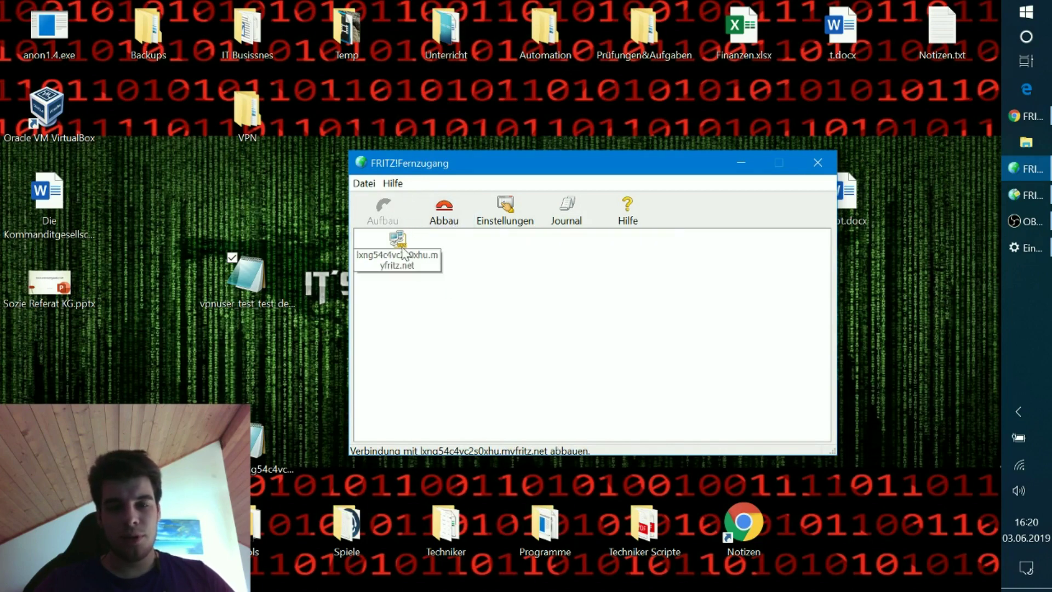
pyautogui.click(1011, 116)
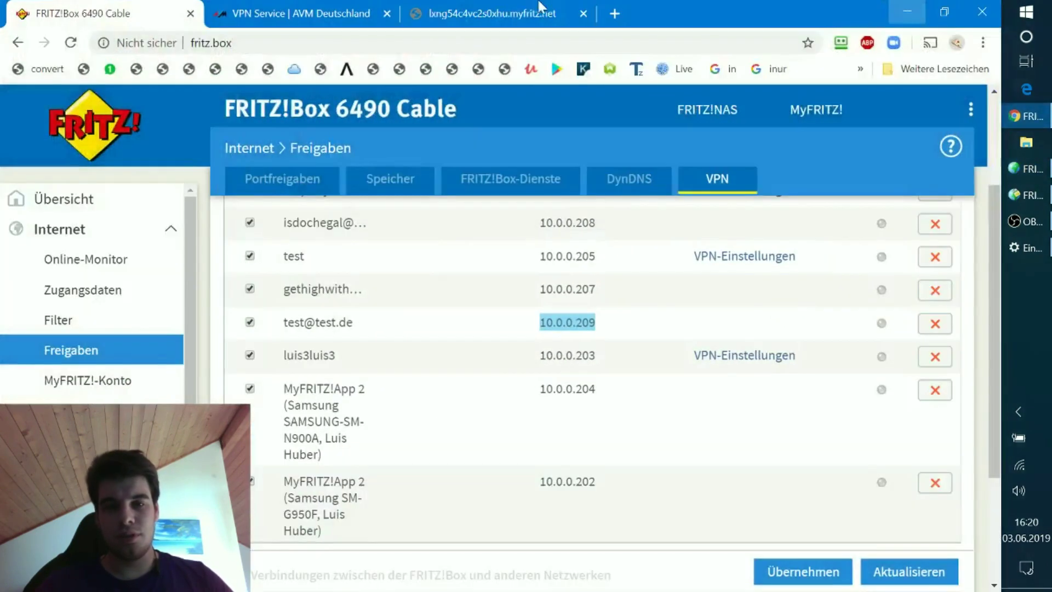
pyautogui.click(615, 13)
pyautogui.write('can')
pyautogui.press('Return')
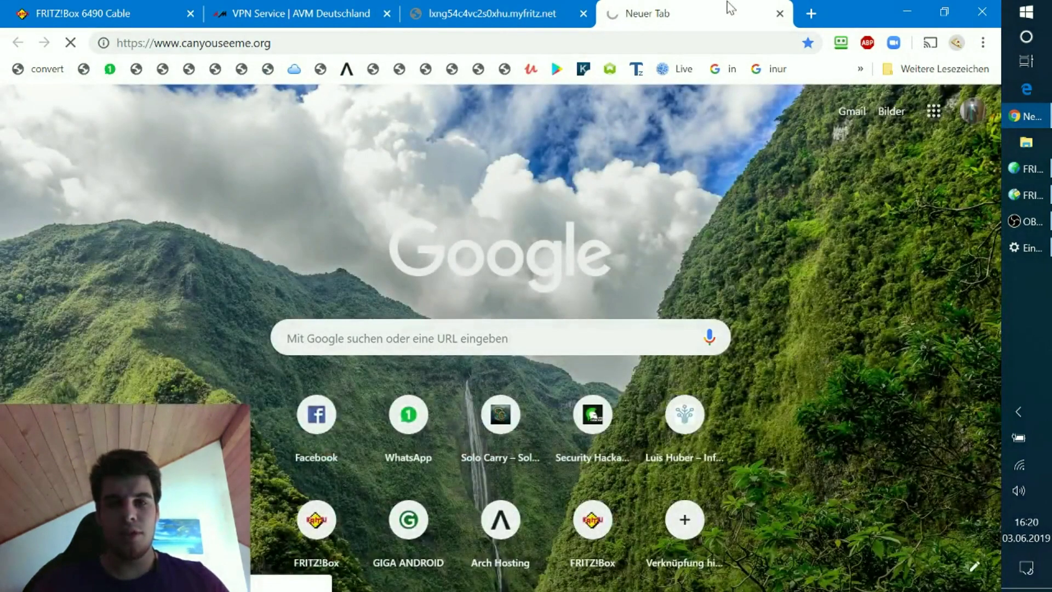
pyautogui.click(779, 14)
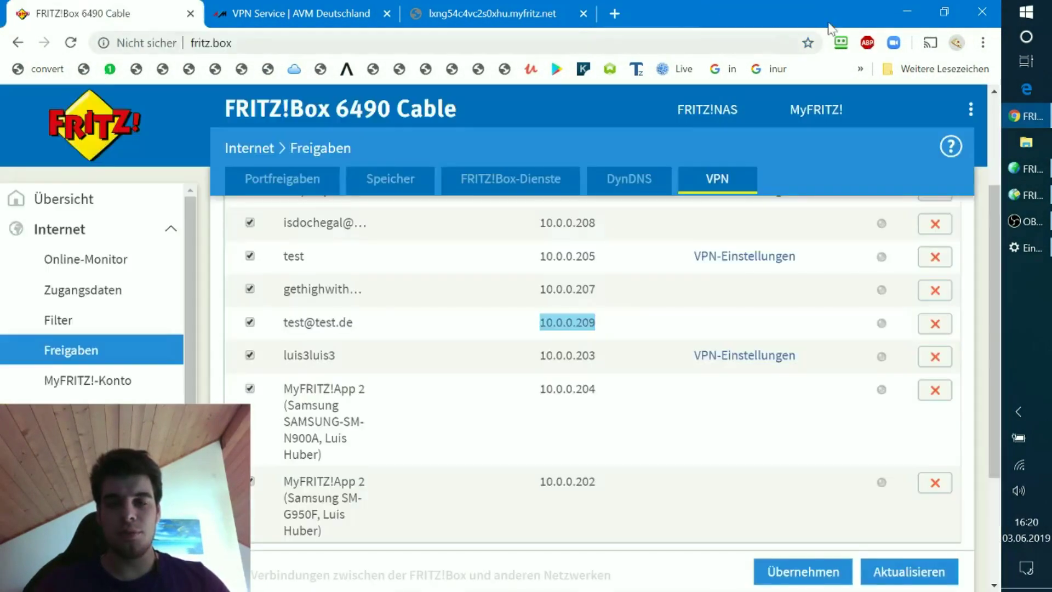
pyautogui.click(906, 11)
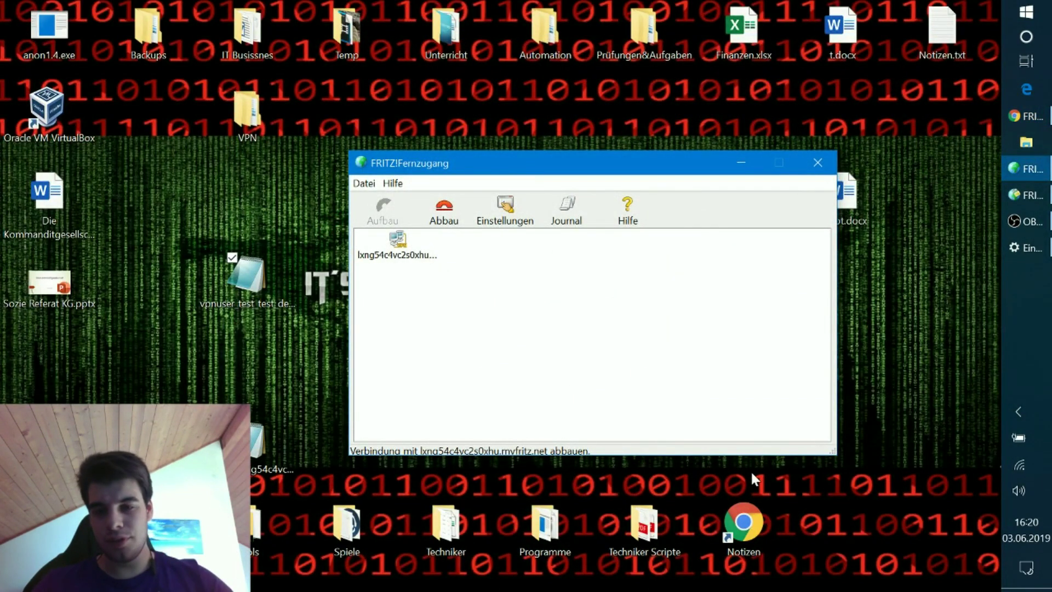
pyautogui.moveTo(834, 452)
pyautogui.mouseDown()
pyautogui.moveTo(856, 459)
pyautogui.moveTo(842, 469)
pyautogui.mouseUp()
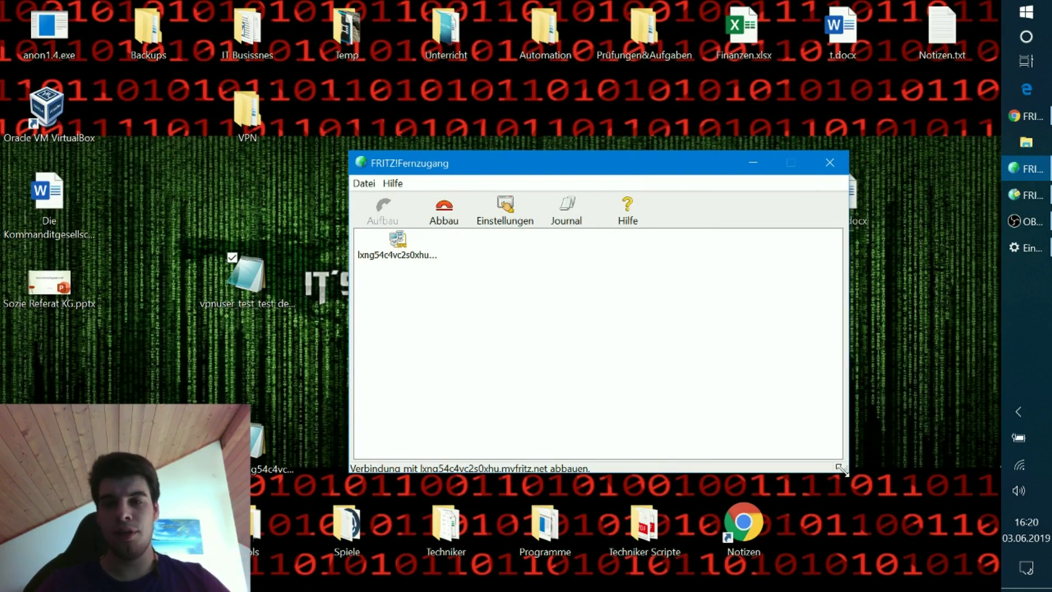